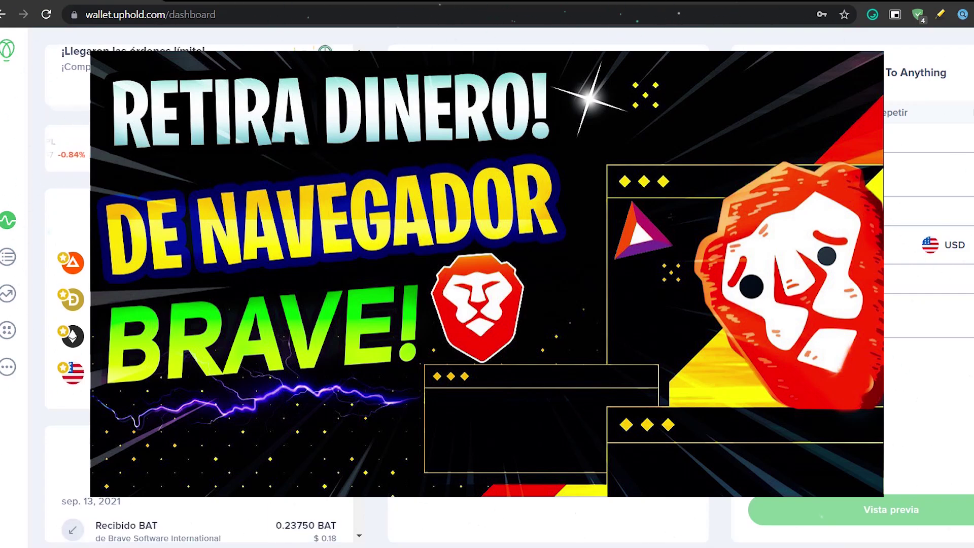
Step: Check the total balance on the AirTM tab, then return to the Uphold wallet dashboard
{"action": "scroll", "coordinate": [198, 295], "scroll_direction": "up", "scroll_amount": 1}
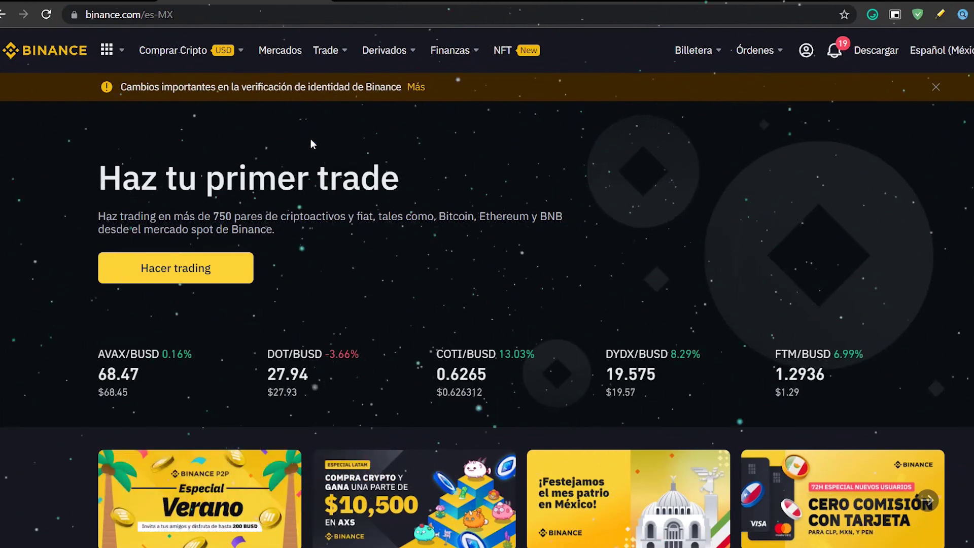
{"action": "mouse_move", "coordinate": [152, 49]}
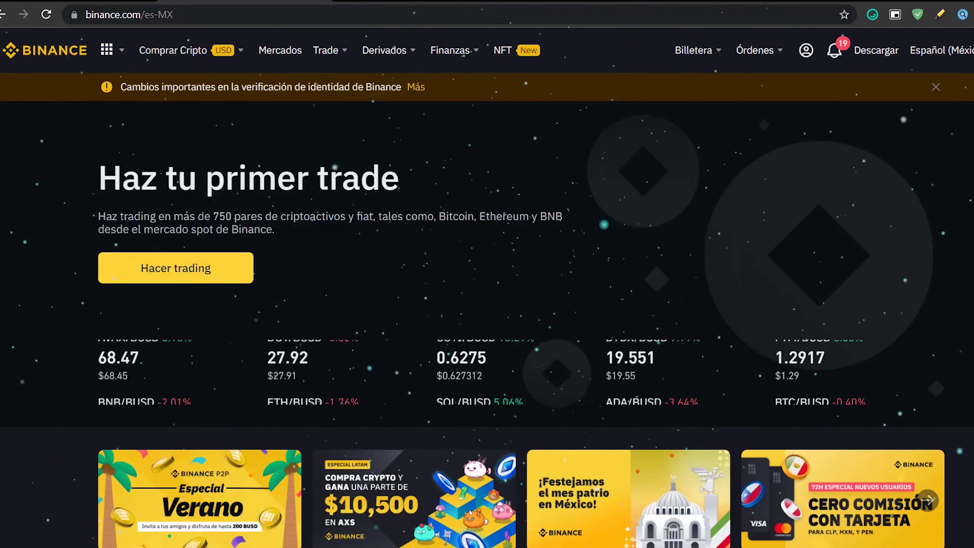
{"action": "left_click", "coordinate": [374, 3]}
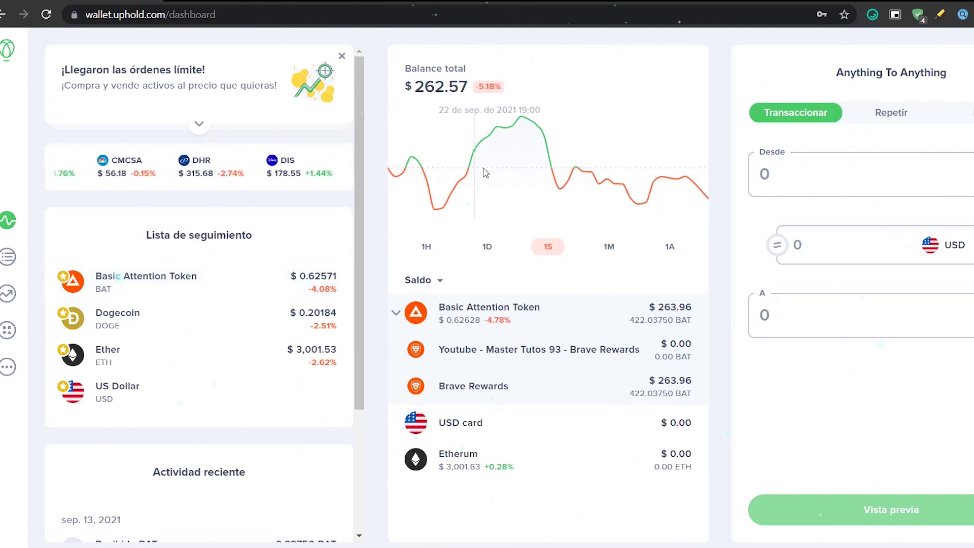
{"action": "left_click_drag", "start_coordinate": [488, 224], "coordinate": [426, 246]}
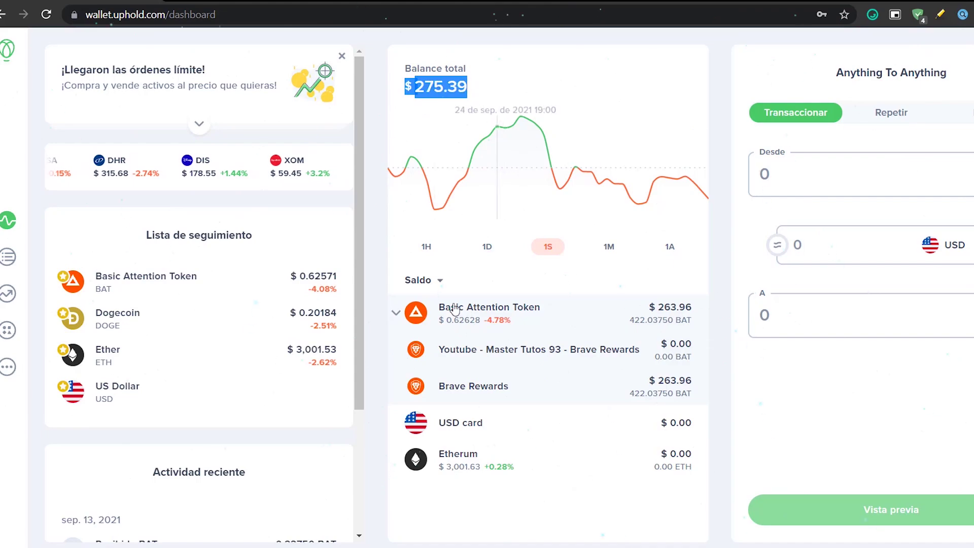
{"action": "left_click", "coordinate": [327, 3]}
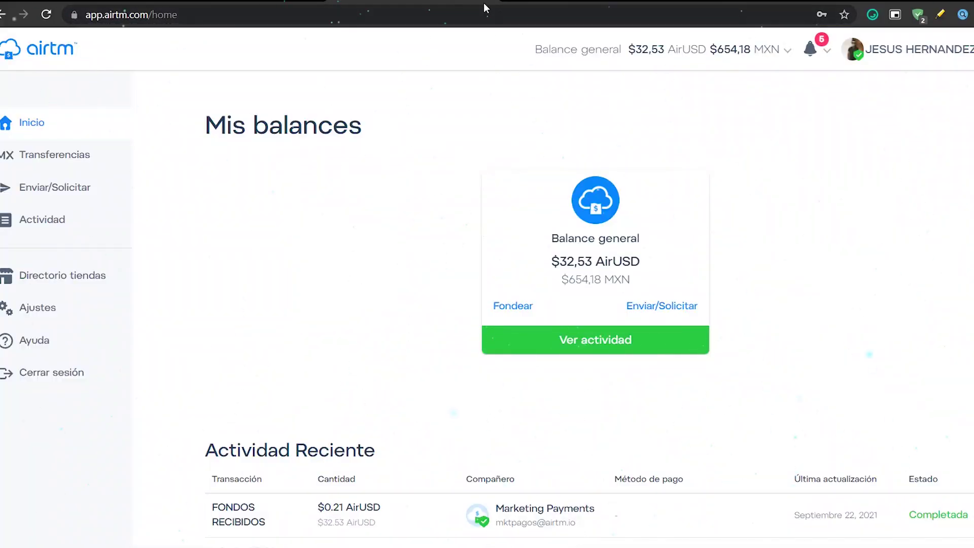
{"action": "left_click", "coordinate": [302, 1]}
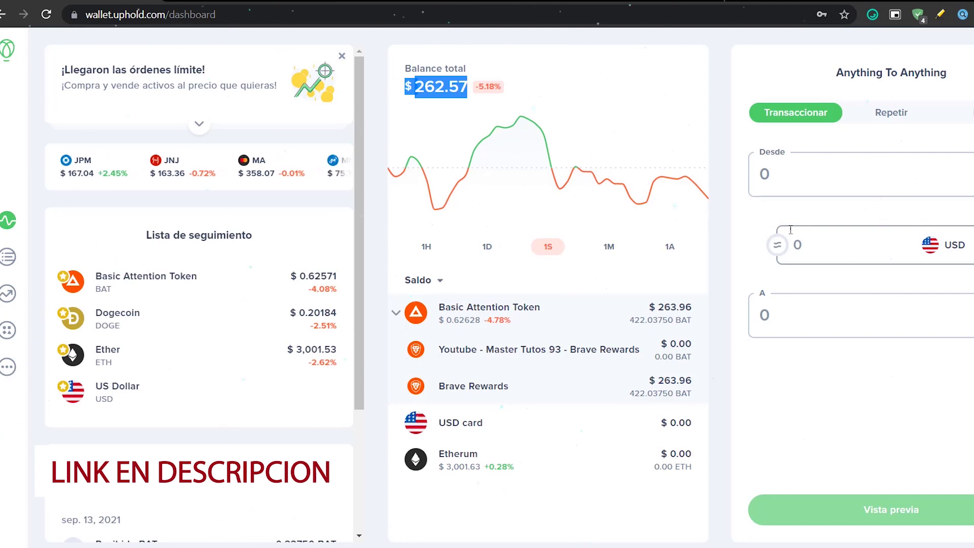
Step: Send from the Brave Rewards balance using the full 422.0375 BAT as the amount
{"action": "left_click", "coordinate": [826, 166]}
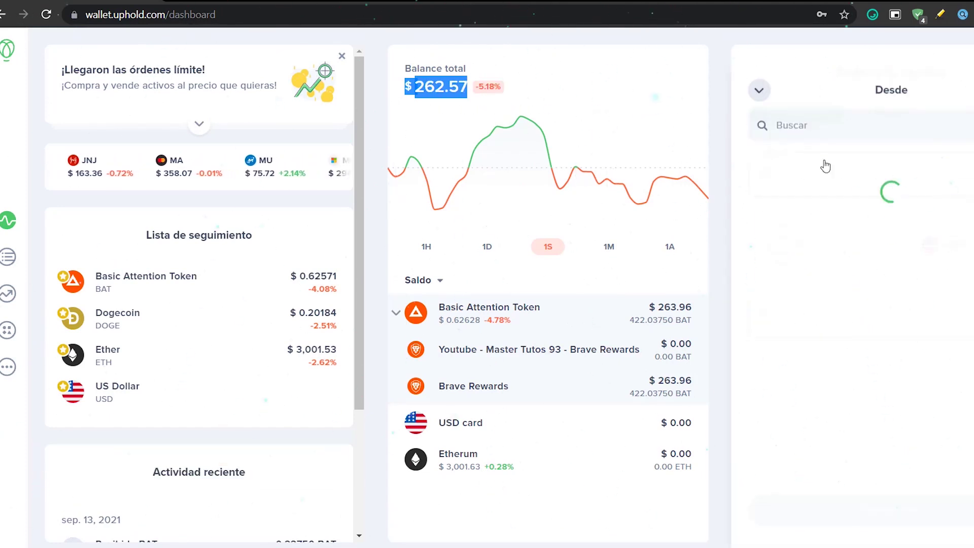
{"action": "left_click", "coordinate": [761, 75]}
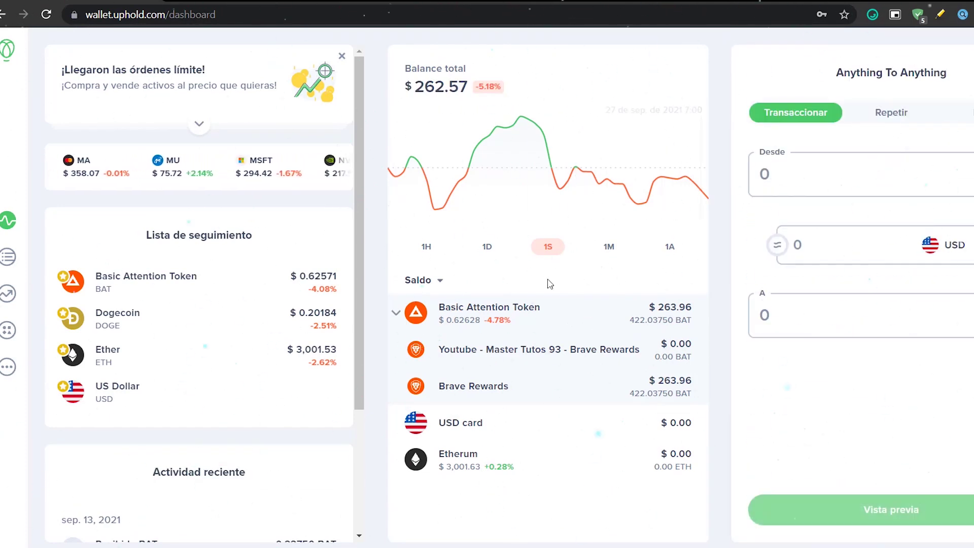
{"action": "left_click", "coordinate": [506, 325]}
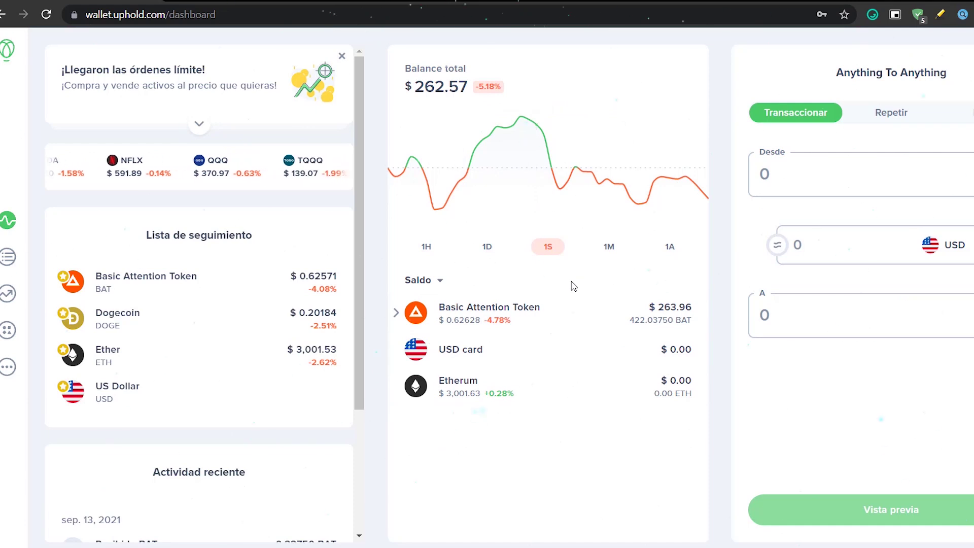
{"action": "left_click", "coordinate": [790, 178]}
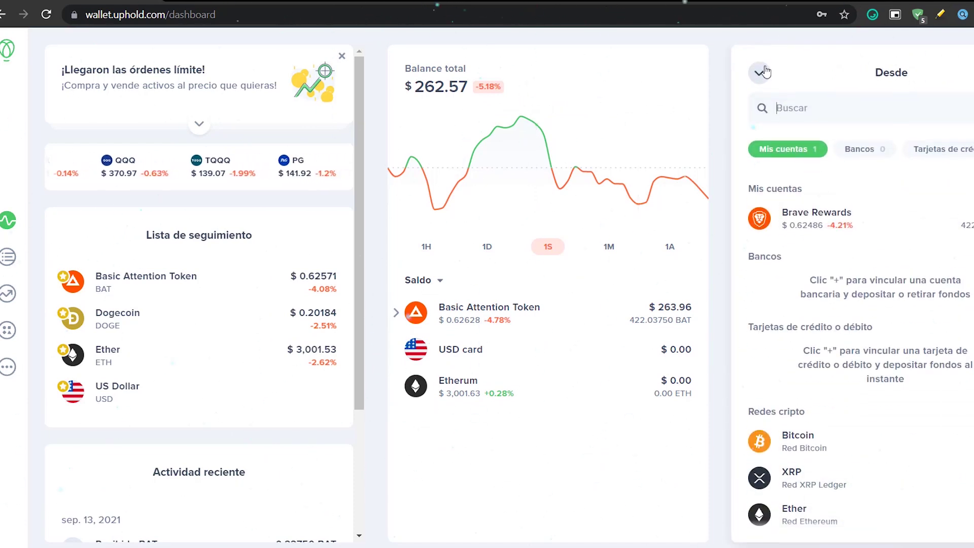
{"action": "left_click", "coordinate": [816, 234]}
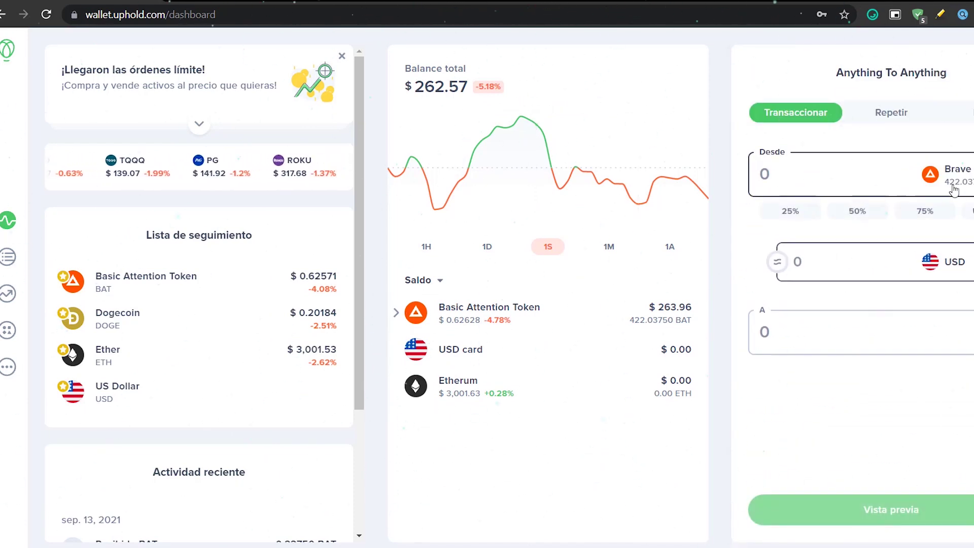
{"action": "left_click", "coordinate": [969, 210]}
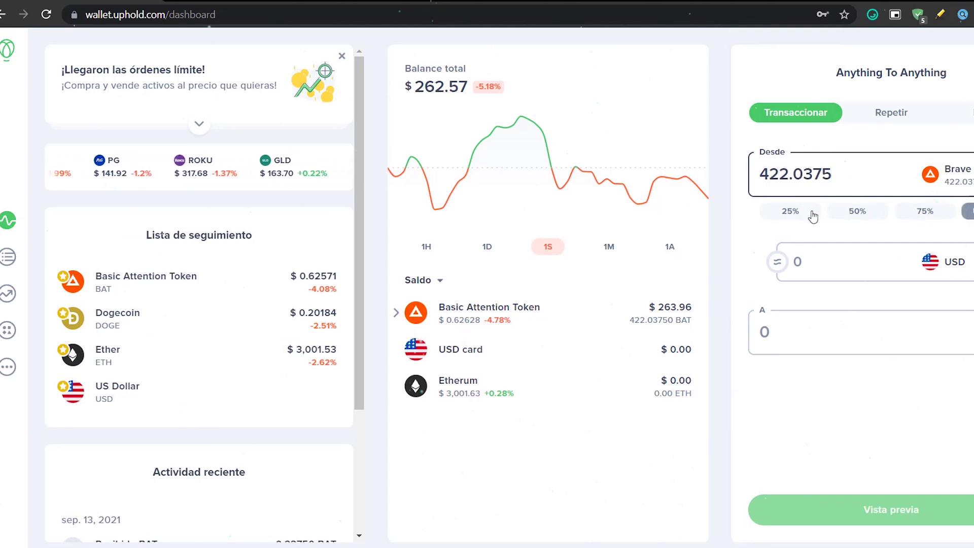
Step: Choose Ether from the Redes cripto list as the transfer destination
{"action": "left_click", "coordinate": [890, 340]}
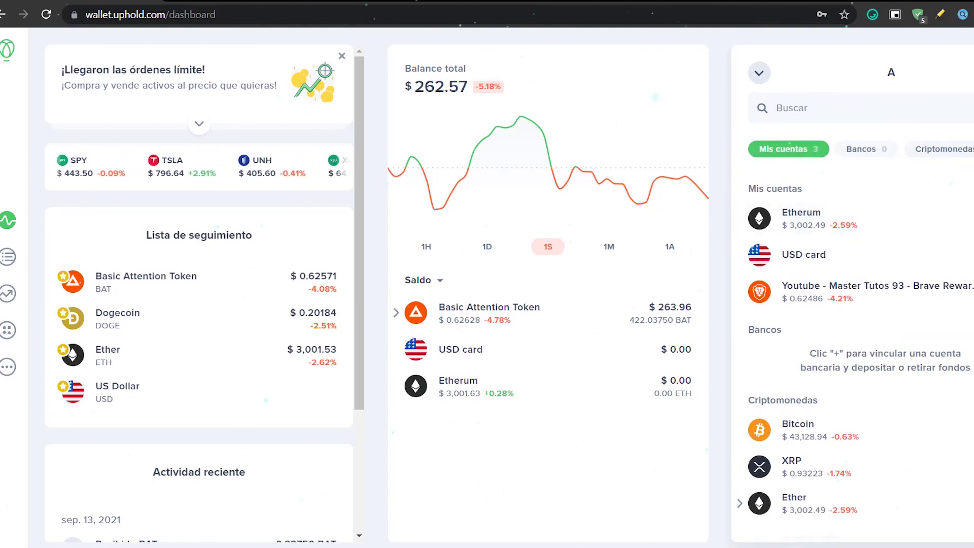
{"action": "scroll", "coordinate": [880, 161], "scroll_direction": "right", "scroll_amount": 3}
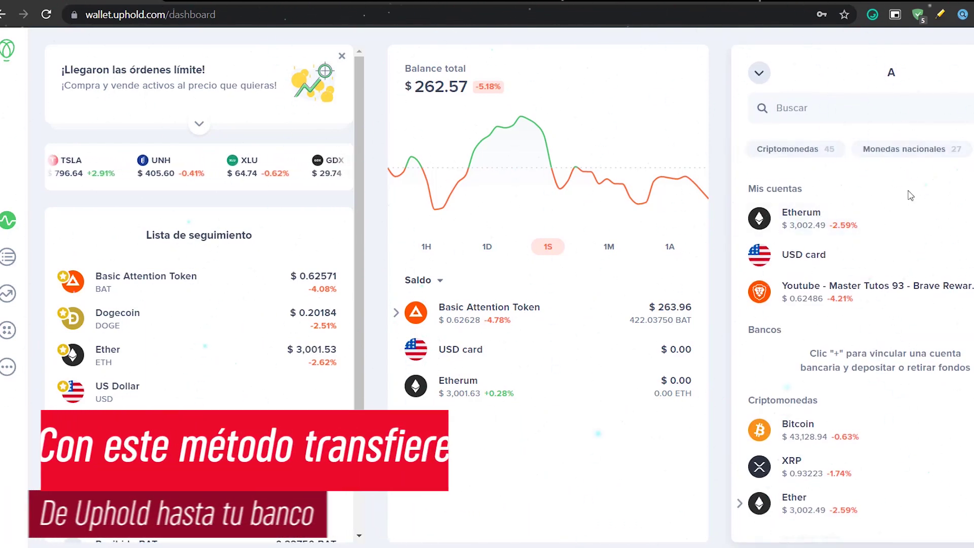
{"action": "scroll", "coordinate": [789, 260], "scroll_direction": "down", "scroll_amount": 8}
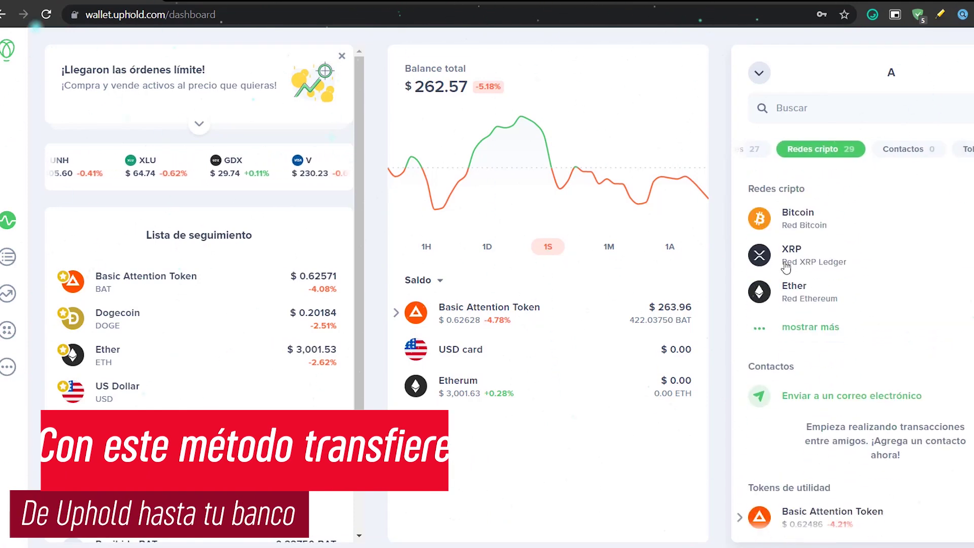
{"action": "left_click", "coordinate": [831, 298]}
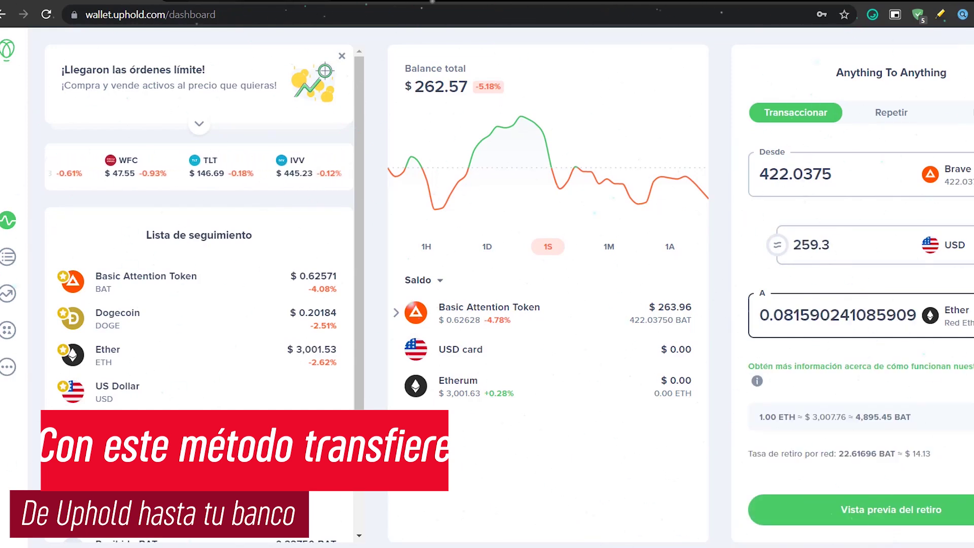
Step: Keep Ether as the destination of the BAT conversion
{"action": "left_click", "coordinate": [168, 1]}
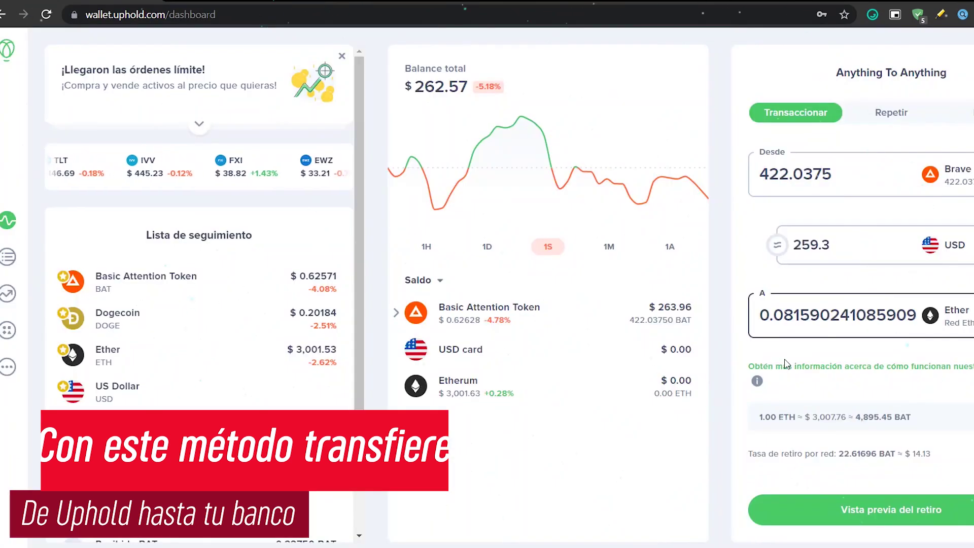
{"action": "left_click", "coordinate": [786, 325]}
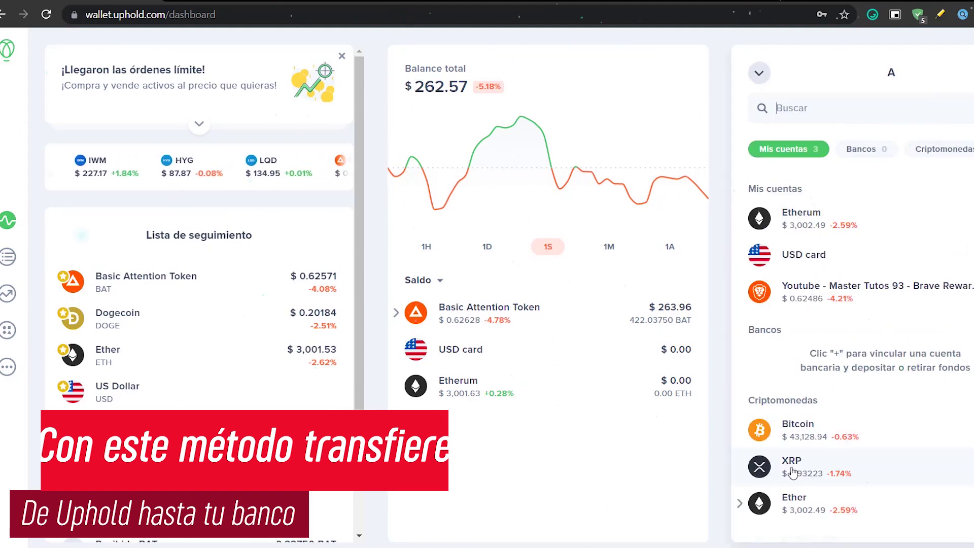
{"action": "left_click", "coordinate": [793, 503]}
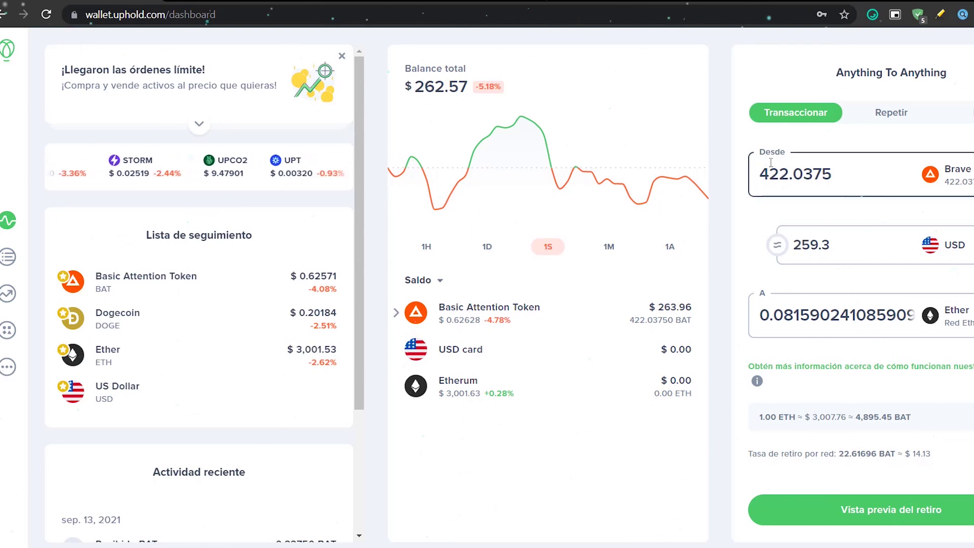
Step: Review the BAT amount sent, its 259.3 USD value and the ETH-to-BAT rate
{"action": "left_click_drag", "start_coordinate": [829, 174], "coordinate": [734, 183]}
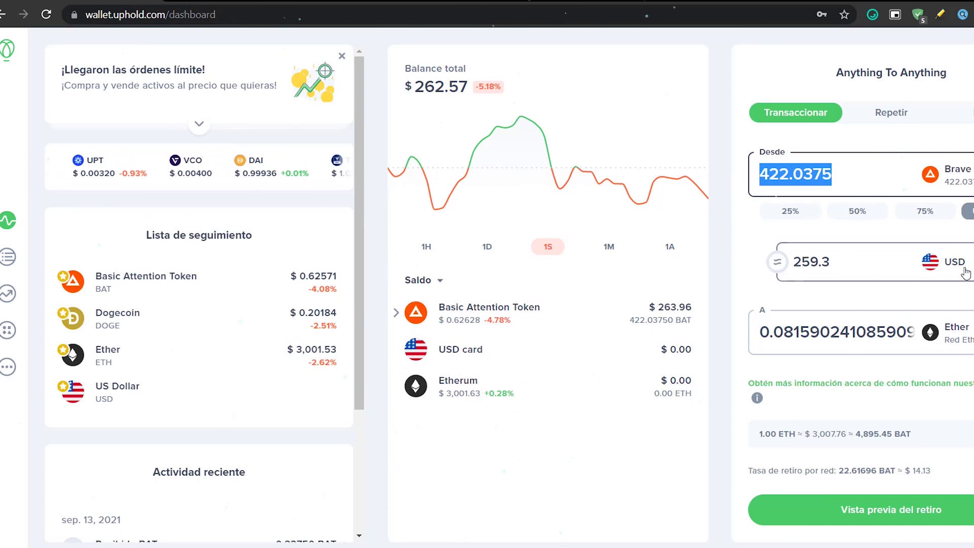
{"action": "double_click", "coordinate": [838, 263]}
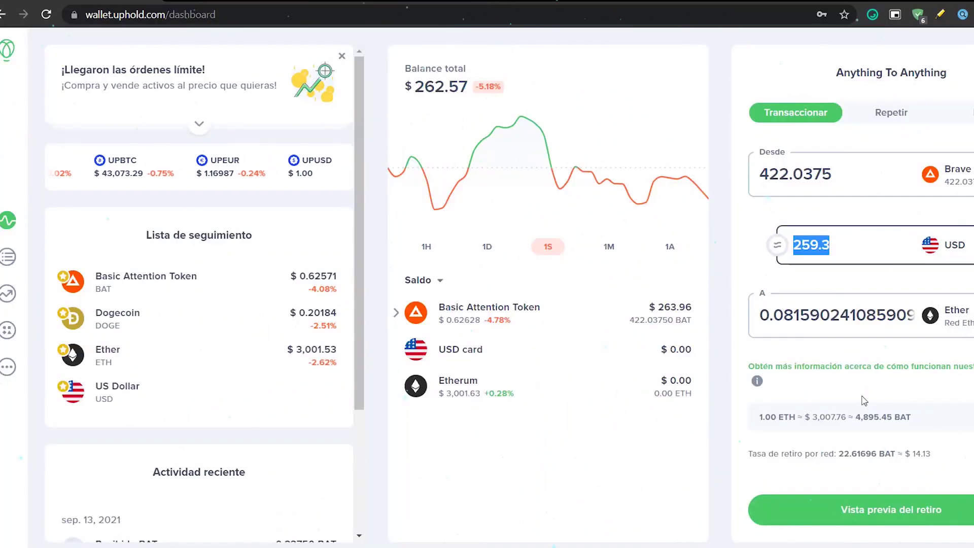
{"action": "left_click", "coordinate": [875, 417]}
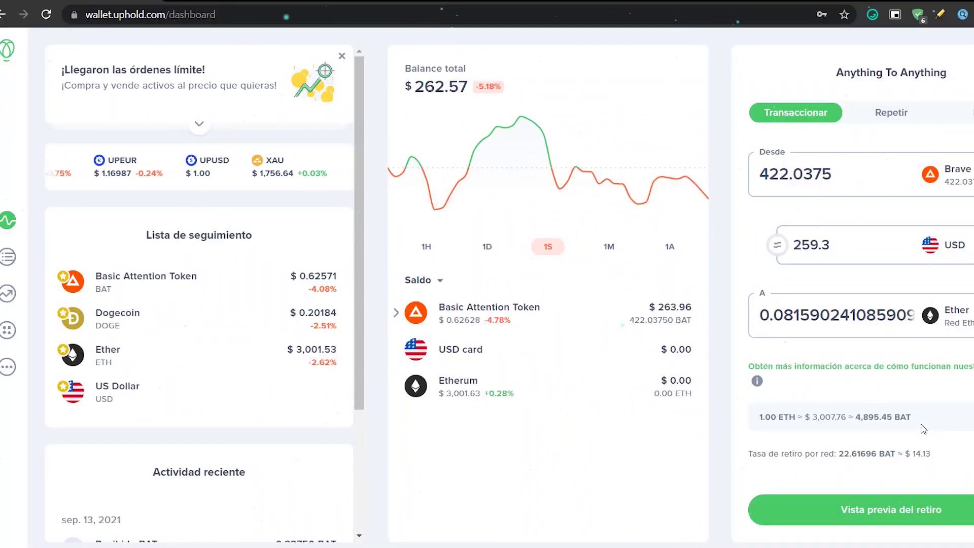
{"action": "triple_click", "coordinate": [875, 417]}
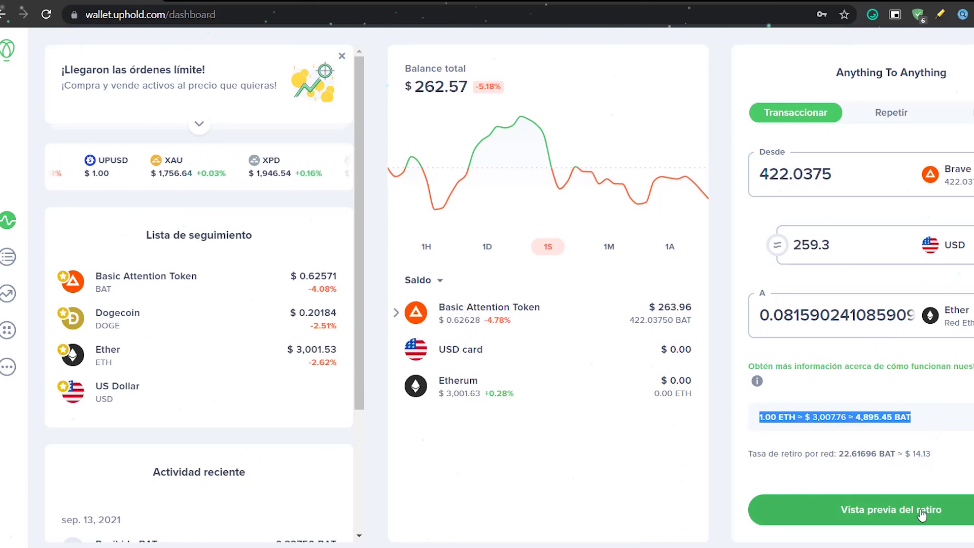
Step: Preview the withdrawal to an Ether wallet and focus the Ether address field
{"action": "left_click", "coordinate": [961, 517]}
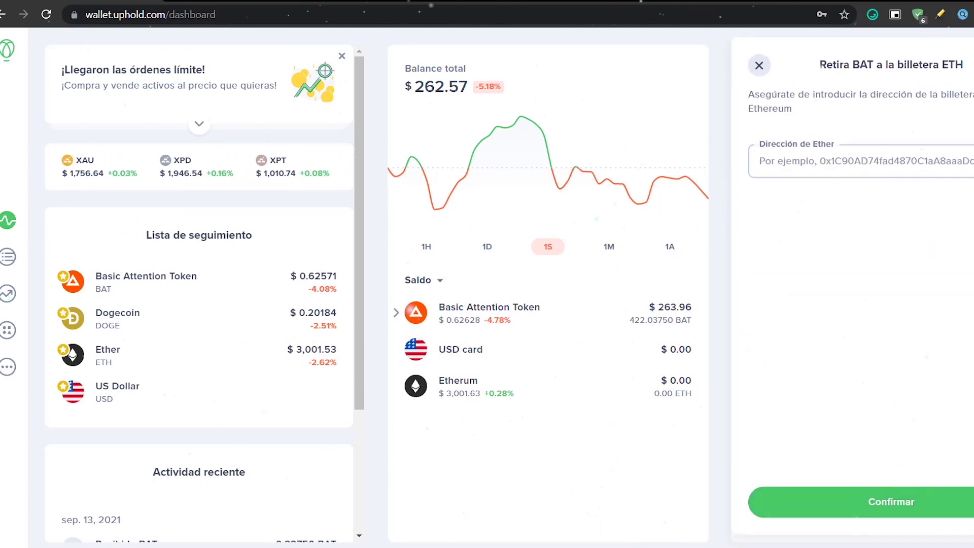
{"action": "left_click", "coordinate": [806, 168]}
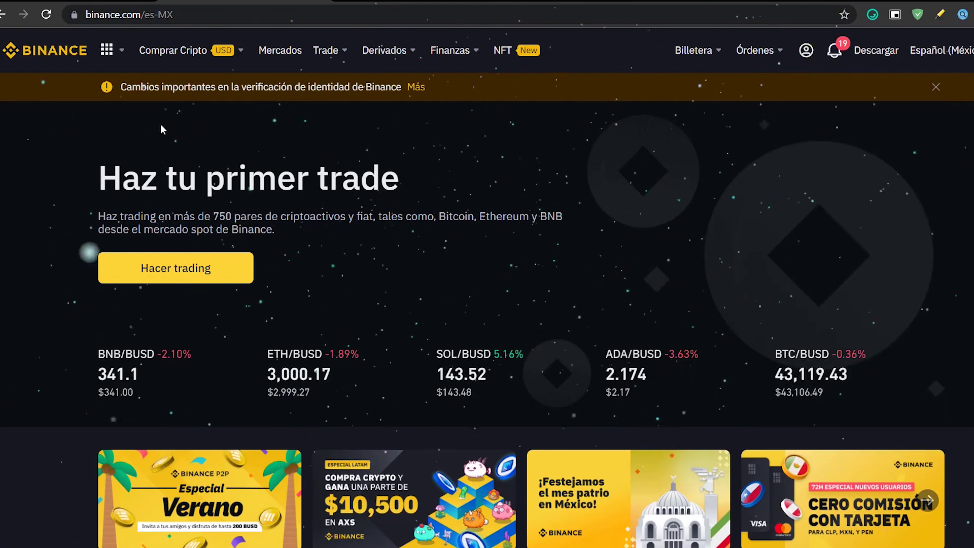
Step: Read Binance's identity verification announcement and its intermediate verification requirement, then return home
{"action": "left_click_drag", "start_coordinate": [141, 87], "coordinate": [340, 89]}
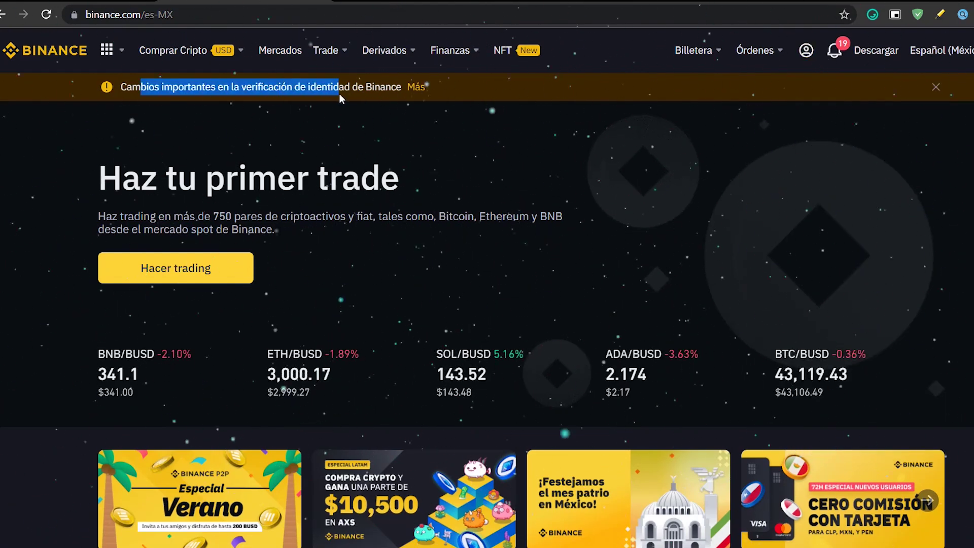
{"action": "left_click", "coordinate": [415, 88]}
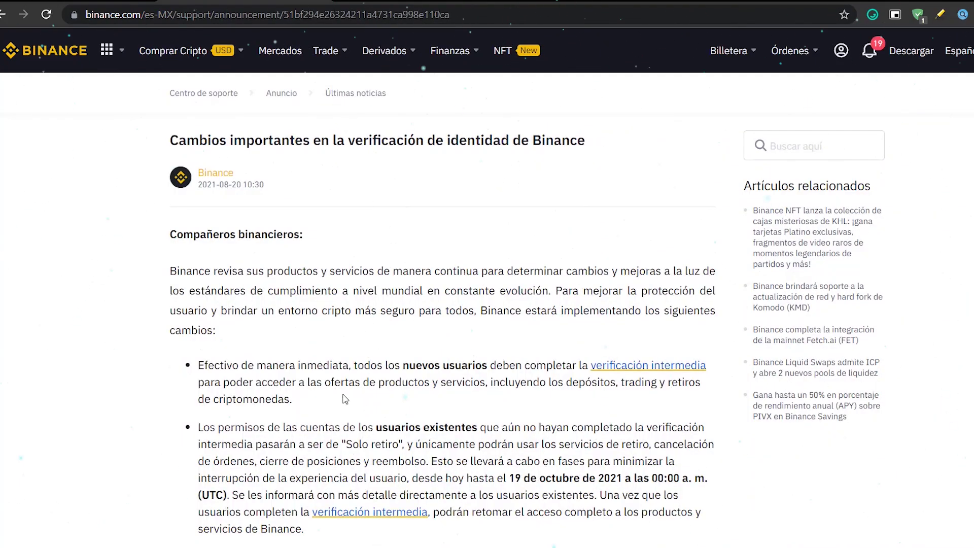
{"action": "scroll", "coordinate": [383, 404], "scroll_direction": "down", "scroll_amount": 4}
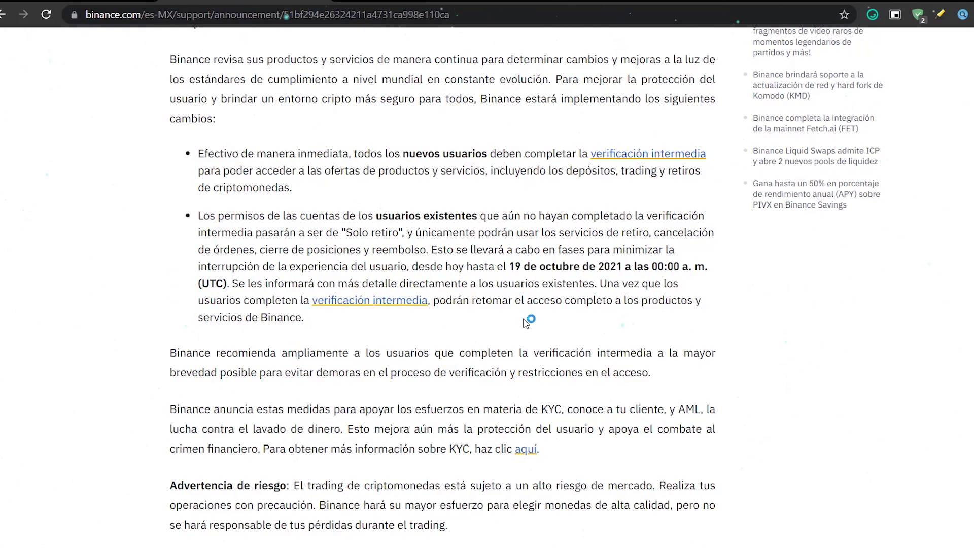
{"action": "left_click_drag", "start_coordinate": [577, 153], "coordinate": [707, 154]}
{"action": "key", "text": "alt+Left"}
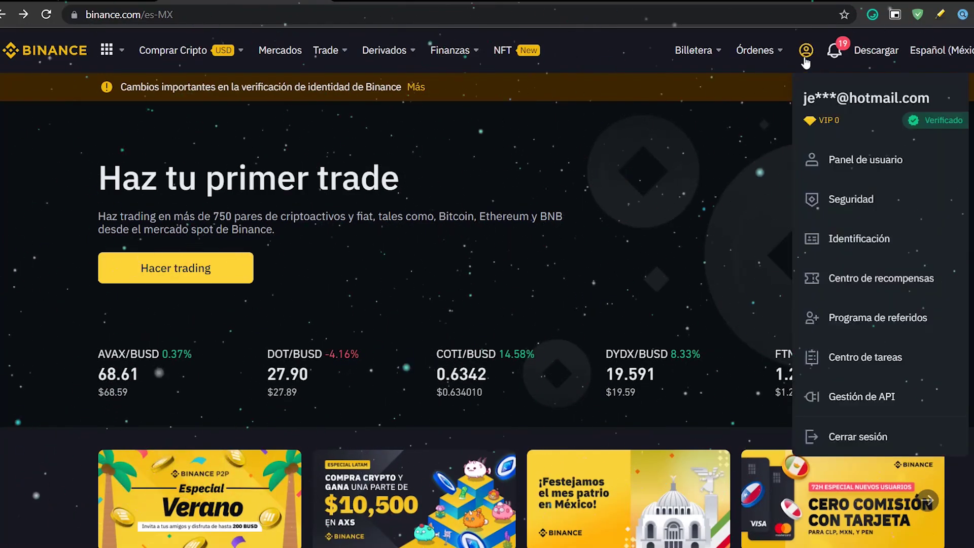
Step: Open the Billetera > Fiat y Spot wallet and look through the balances
{"action": "mouse_move", "coordinate": [726, 51]}
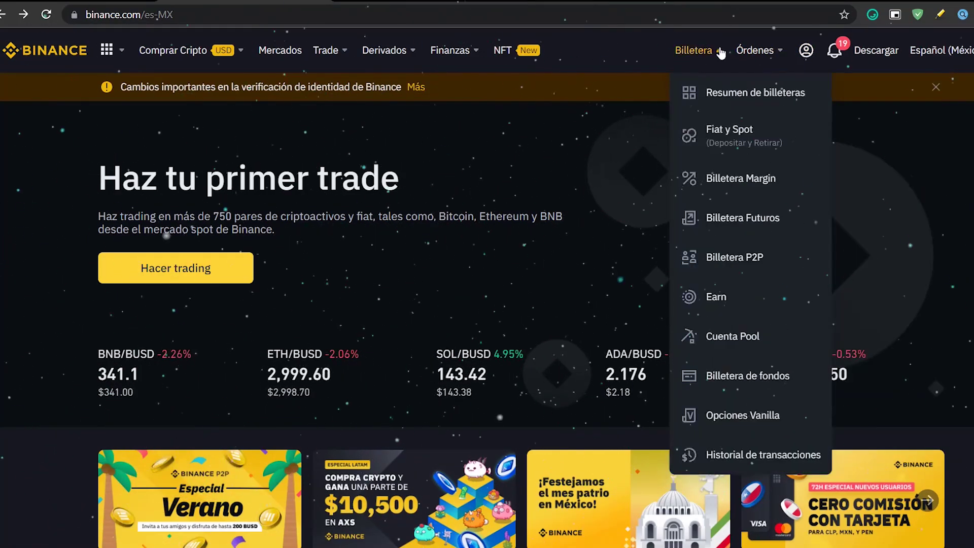
{"action": "left_click", "coordinate": [736, 133]}
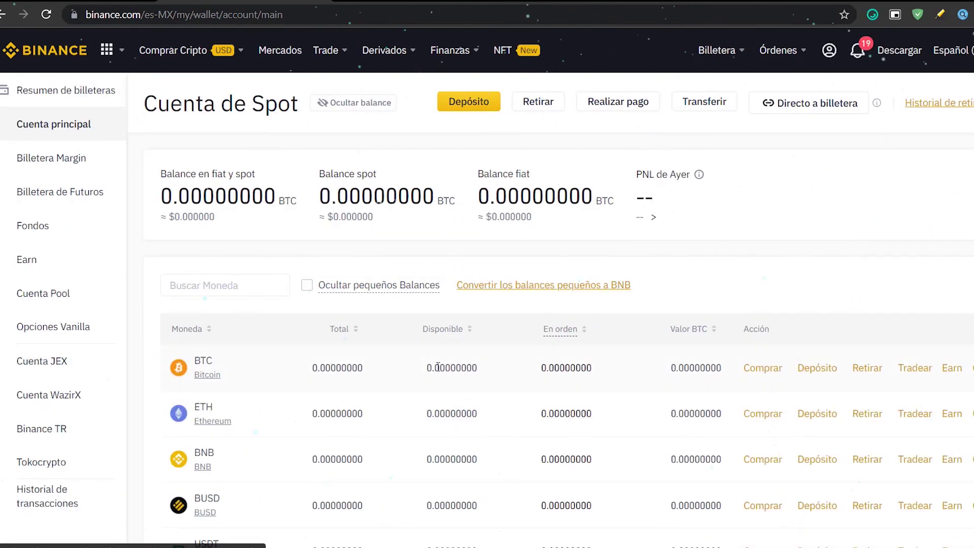
{"action": "scroll", "coordinate": [520, 460], "scroll_direction": "down", "scroll_amount": 1}
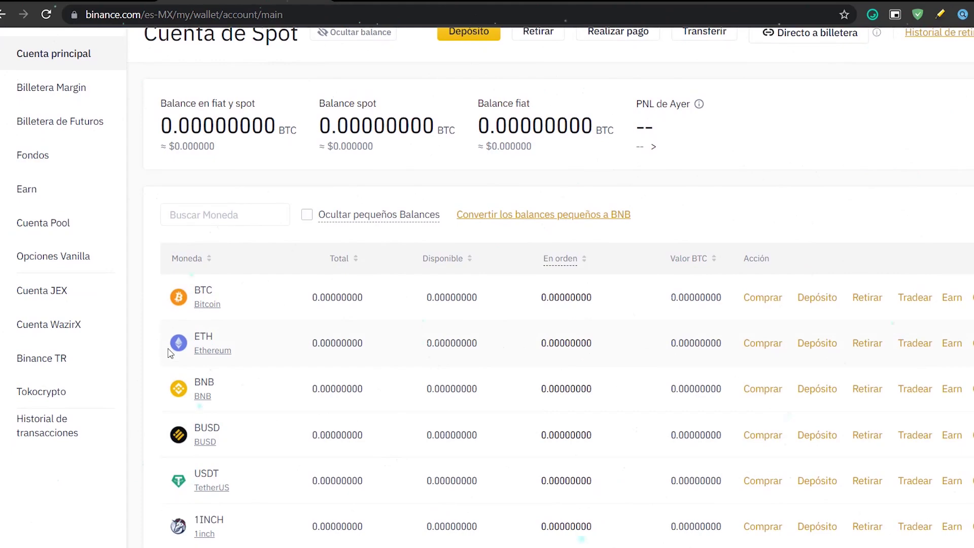
{"action": "scroll", "coordinate": [351, 365], "scroll_direction": "up", "scroll_amount": 1}
{"action": "scroll", "coordinate": [319, 370], "scroll_direction": "down", "scroll_amount": 1}
{"action": "scroll", "coordinate": [234, 192], "scroll_direction": "up", "scroll_amount": 1}
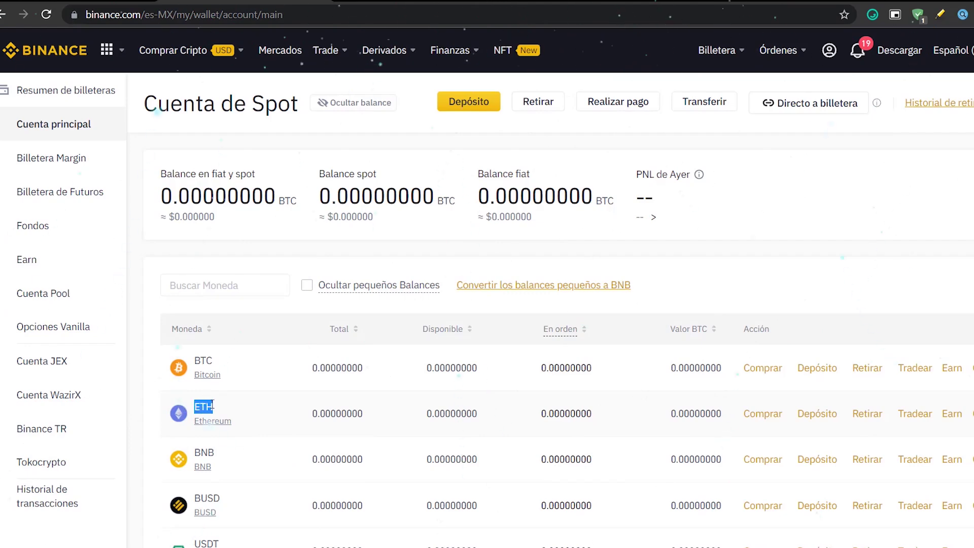
{"action": "scroll", "coordinate": [366, 339], "scroll_direction": "down", "scroll_amount": 3}
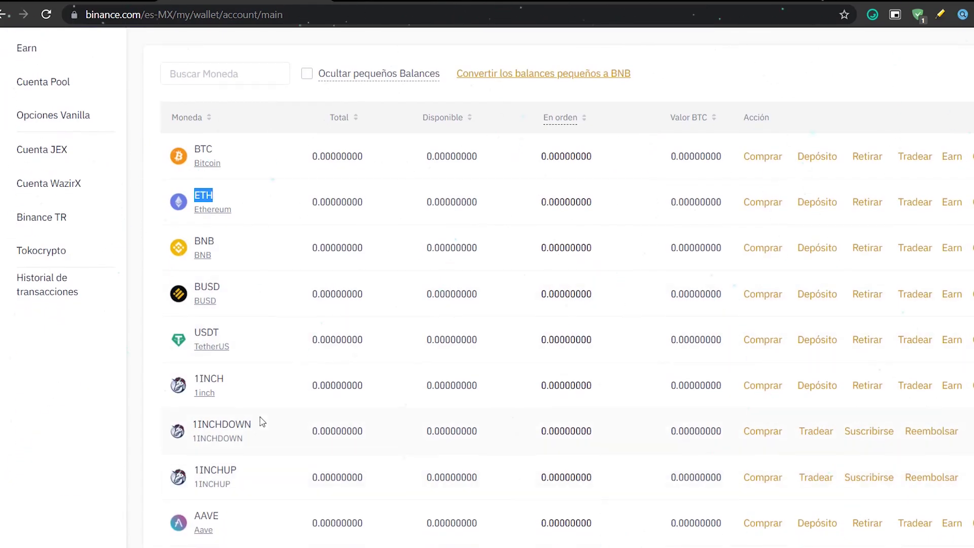
{"action": "scroll", "coordinate": [279, 406], "scroll_direction": "down", "scroll_amount": 12}
{"action": "scroll", "coordinate": [282, 269], "scroll_direction": "up", "scroll_amount": 10}
{"action": "scroll", "coordinate": [276, 289], "scroll_direction": "up", "scroll_amount": 4}
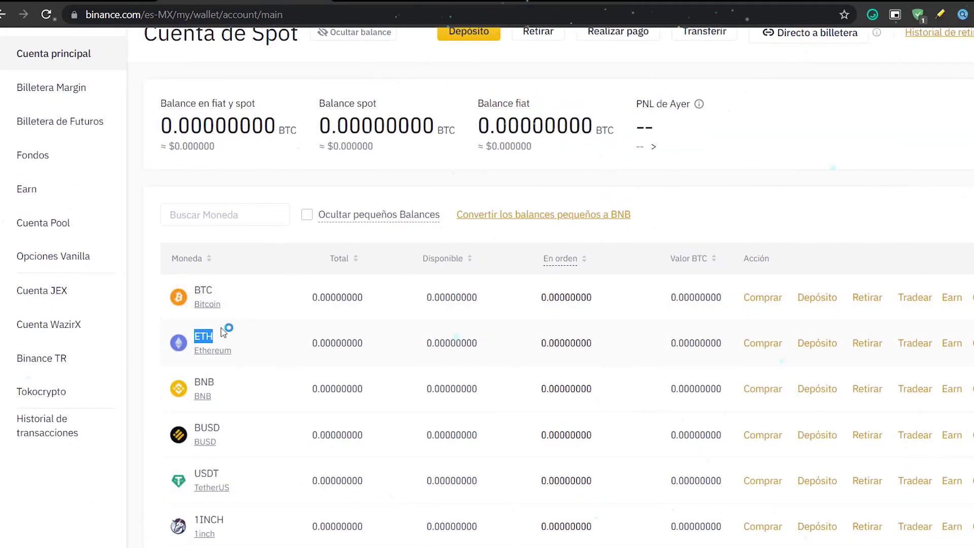
Step: Start an ETH deposit on the ETH (ERC20) network and copy the deposit address
{"action": "left_click", "coordinate": [818, 344]}
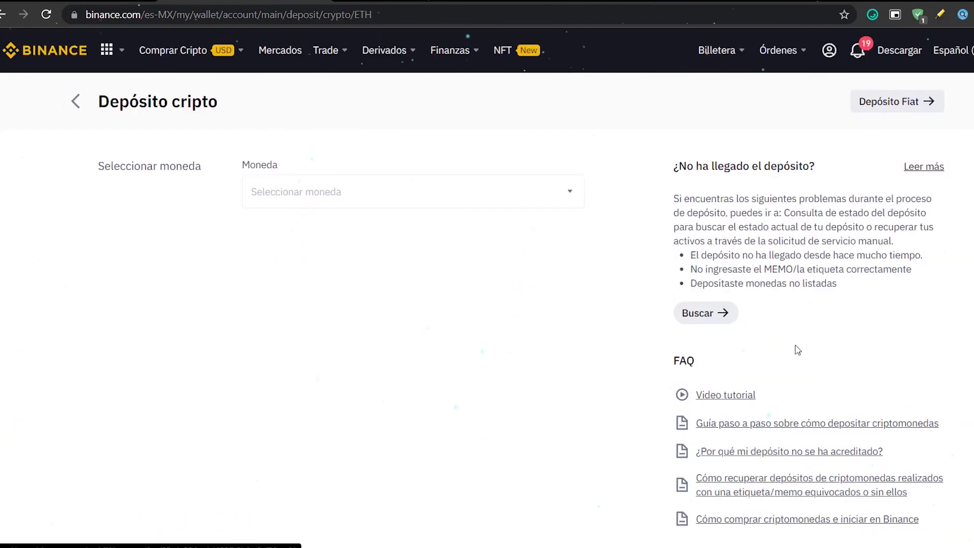
{"action": "left_click", "coordinate": [401, 180]}
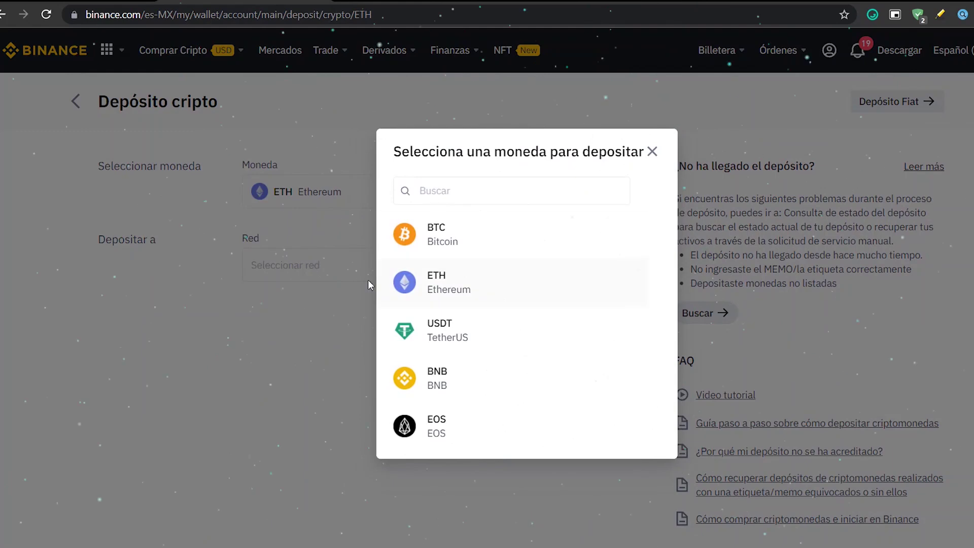
{"action": "left_click", "coordinate": [417, 285]}
{"action": "left_click", "coordinate": [322, 264]}
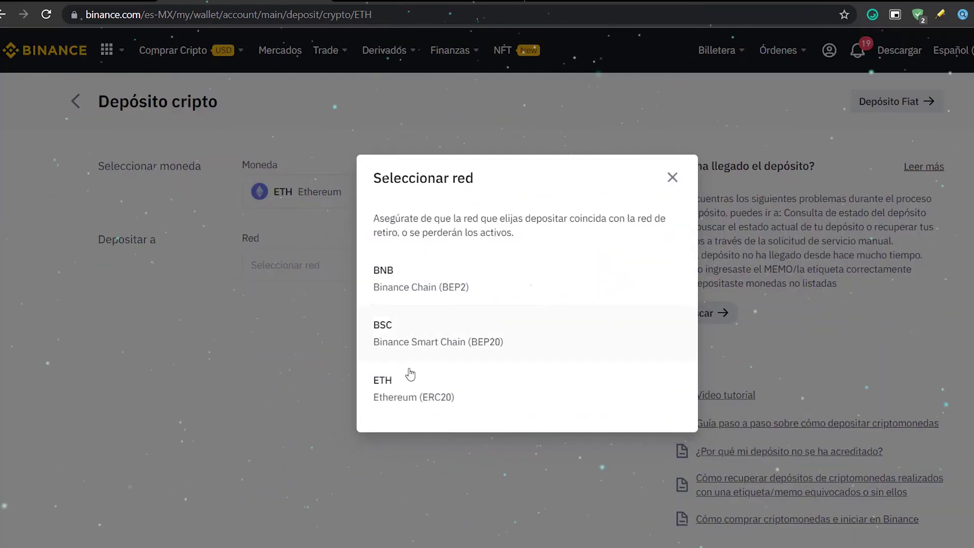
{"action": "left_click", "coordinate": [421, 392]}
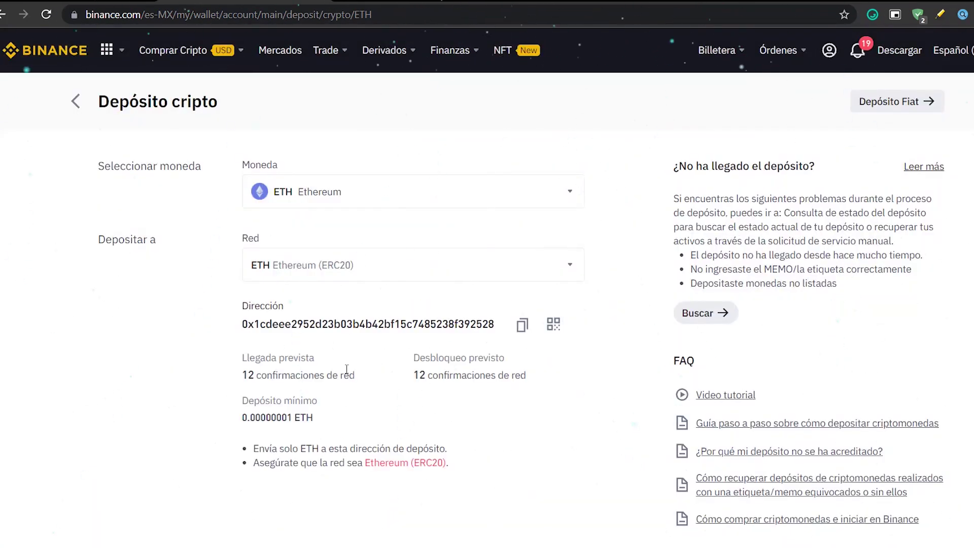
{"action": "left_click", "coordinate": [522, 328]}
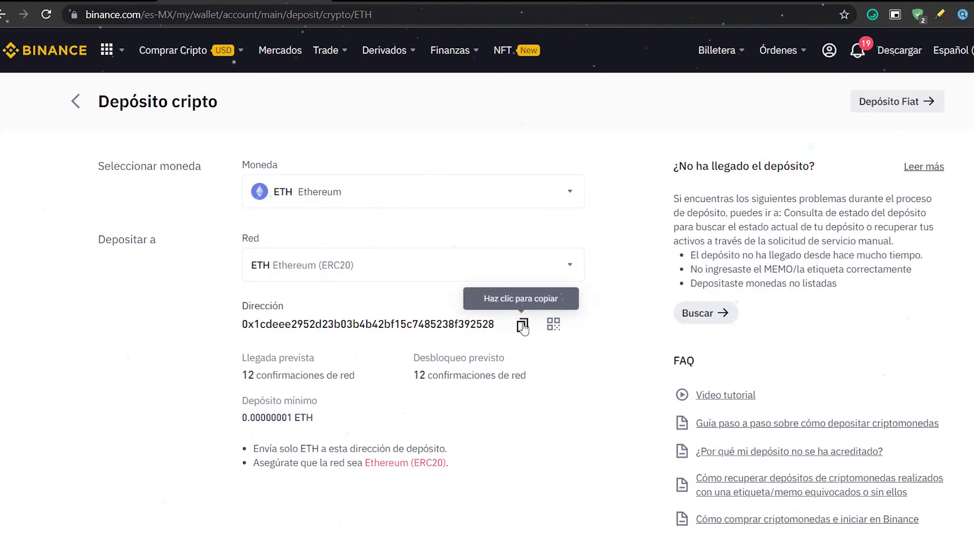
{"action": "left_click", "coordinate": [522, 327]}
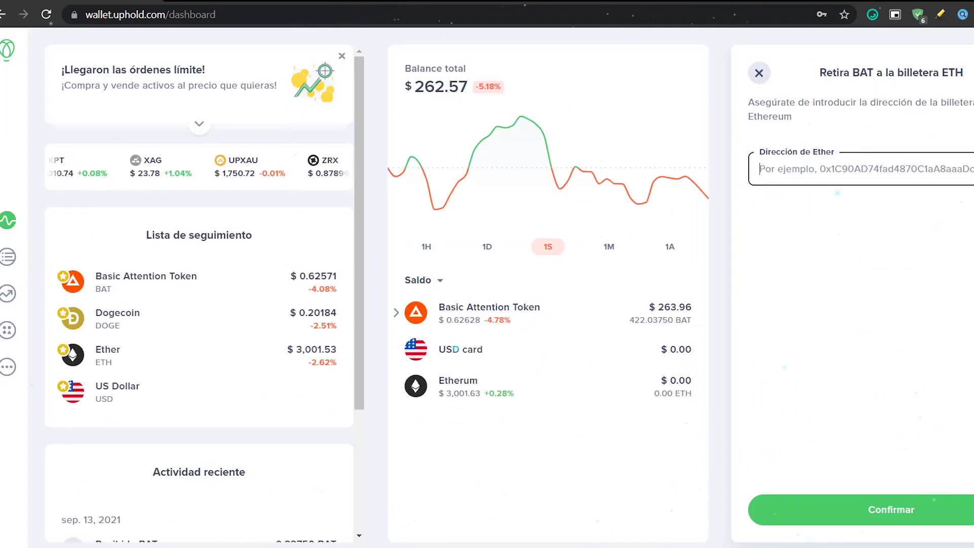
Step: Paste the Binance ETH deposit address as Uphold's Ether recipient and compare it with Binance
{"action": "right_click", "coordinate": [810, 163]}
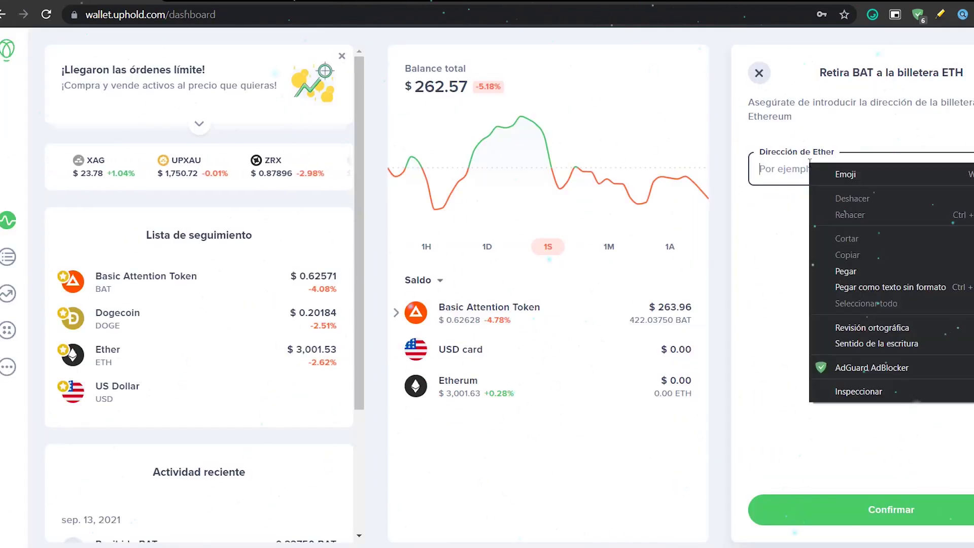
{"action": "left_click", "coordinate": [845, 271]}
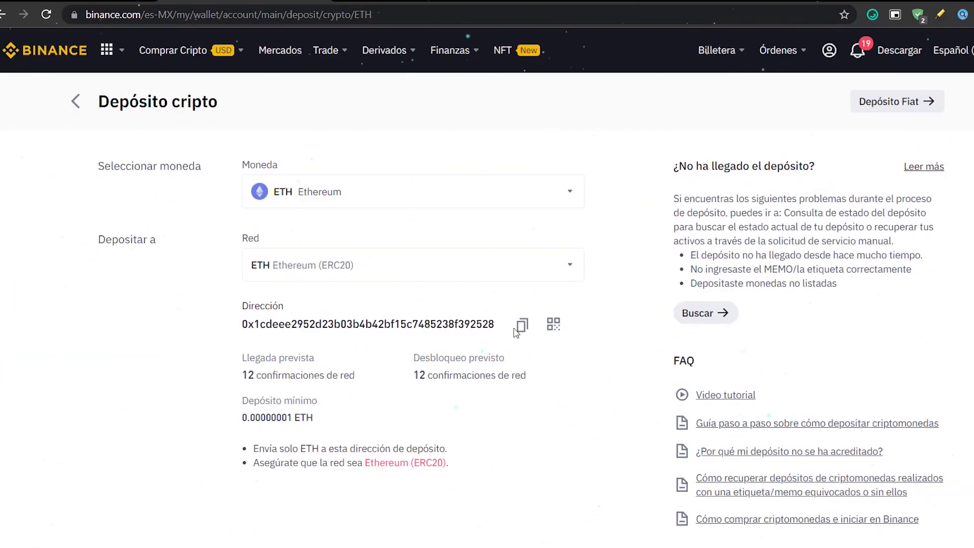
{"action": "left_click_drag", "start_coordinate": [501, 326], "coordinate": [200, 321]}
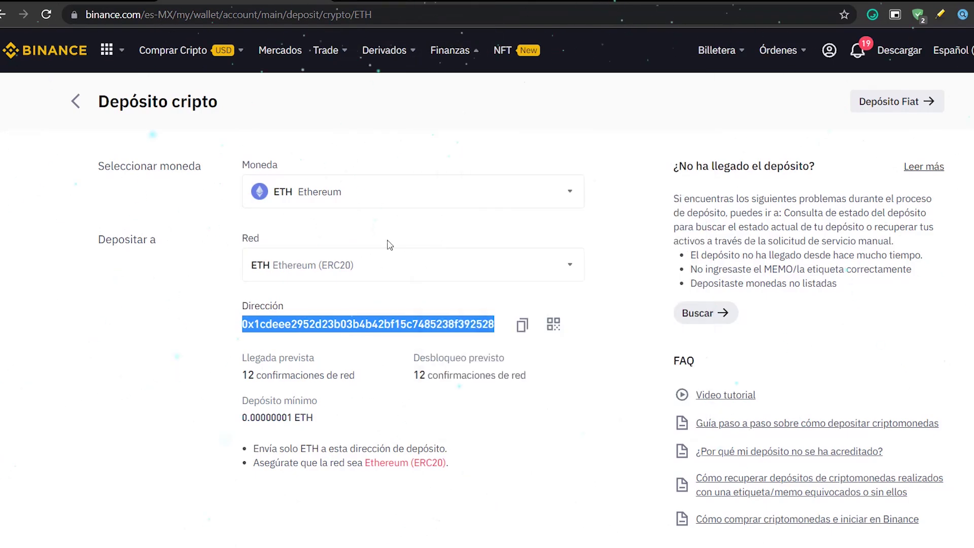
{"action": "mouse_move", "coordinate": [229, 70]}
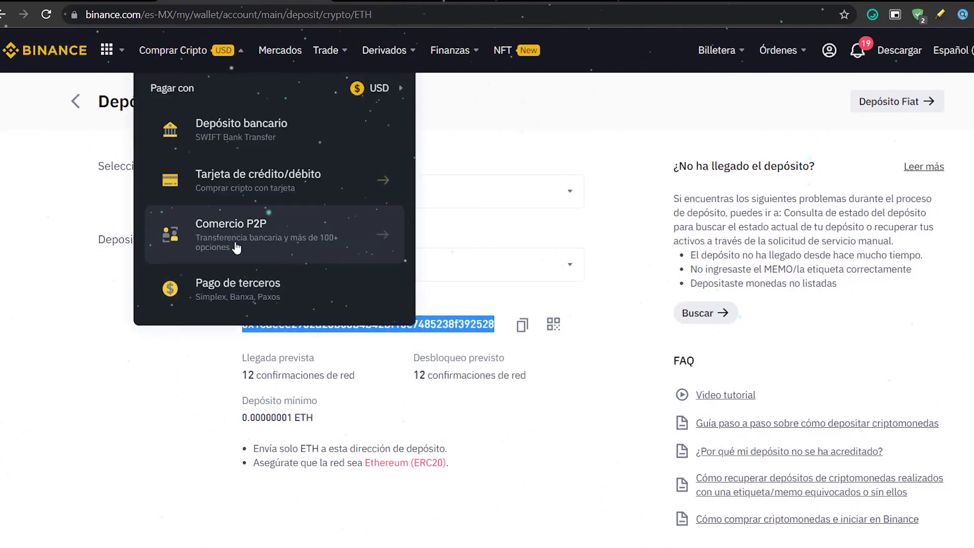
{"action": "key", "text": "ctrl+Tab"}
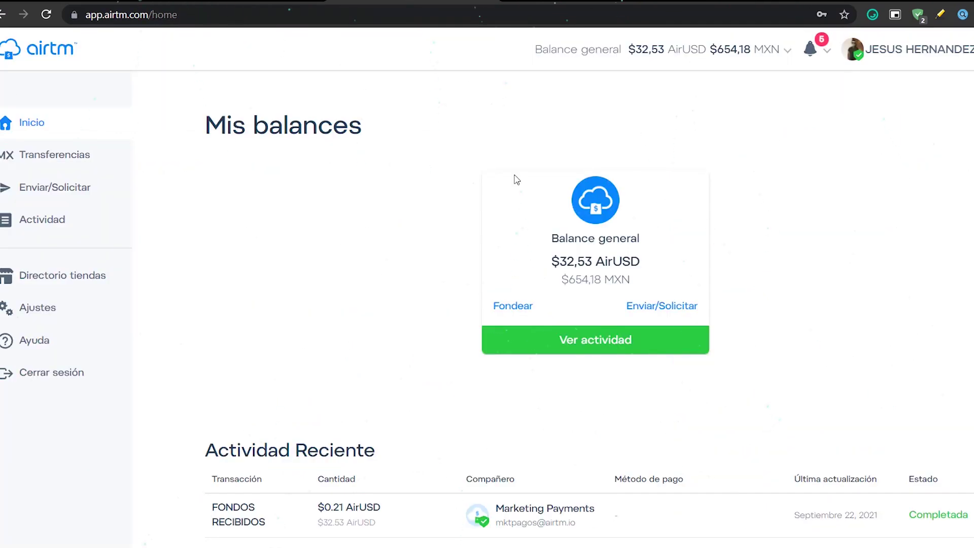
{"action": "key", "text": "ctrl+Tab"}
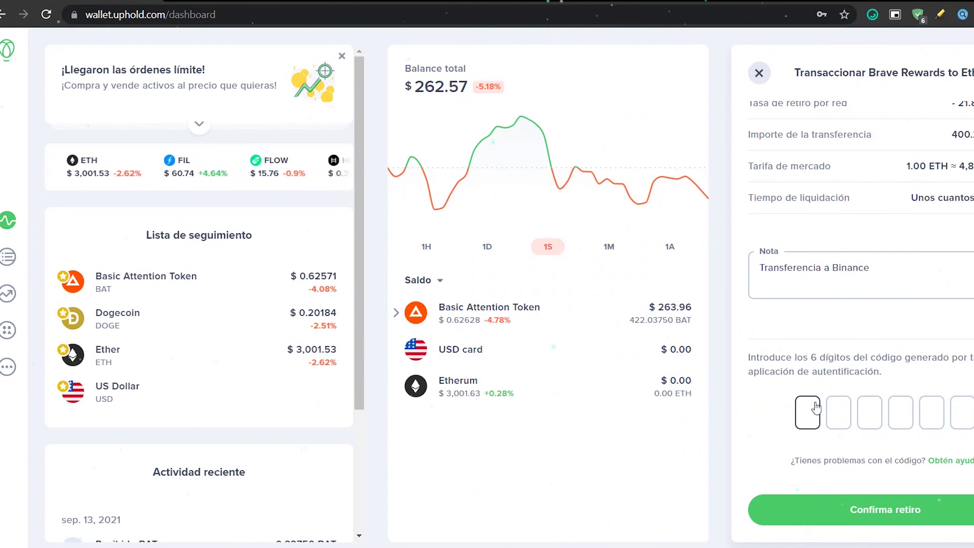
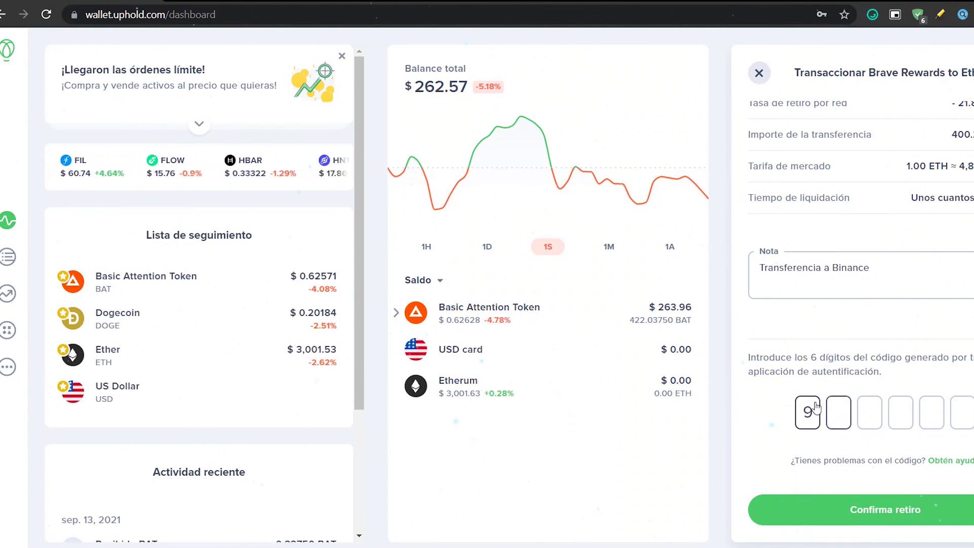
Step: Enter the 6-digit authenticator code and confirm the BAT withdrawal to Binance
{"action": "left_click", "coordinate": [939, 500]}
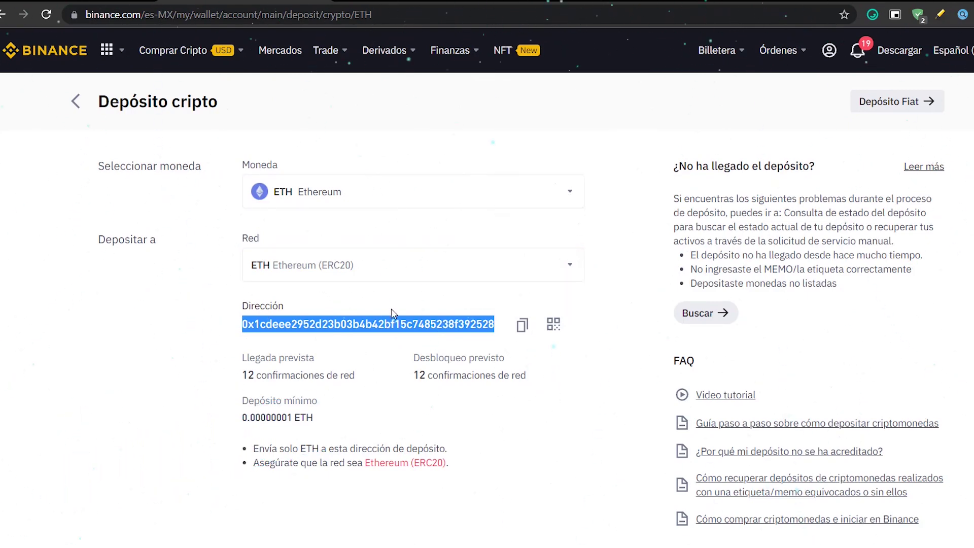
Step: Verify the ETH spot balance of 0.08179502, worth about $243.93
{"action": "scroll", "coordinate": [430, 364], "scroll_direction": "down", "scroll_amount": 2}
{"action": "scroll", "coordinate": [430, 364], "scroll_direction": "up", "scroll_amount": 2}
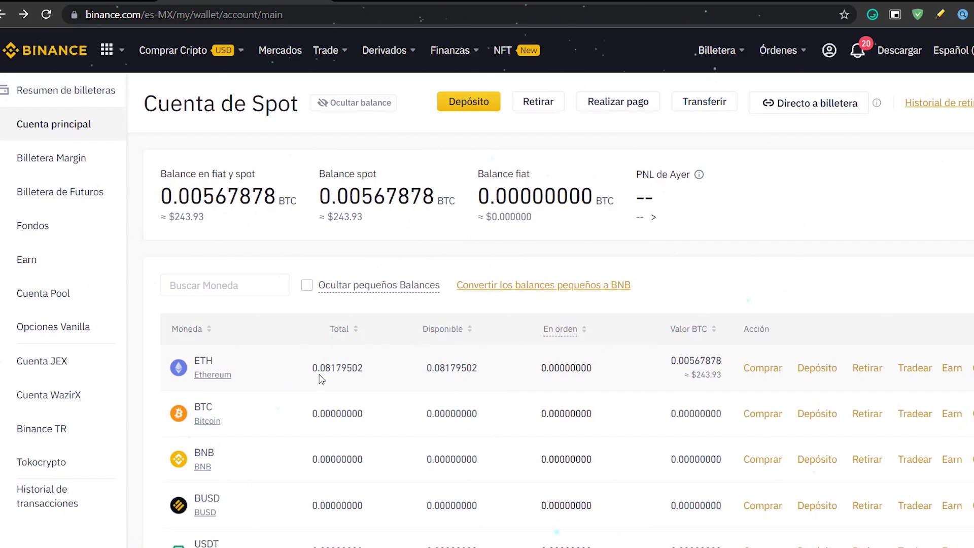
{"action": "left_click_drag", "start_coordinate": [313, 369], "coordinate": [369, 376]}
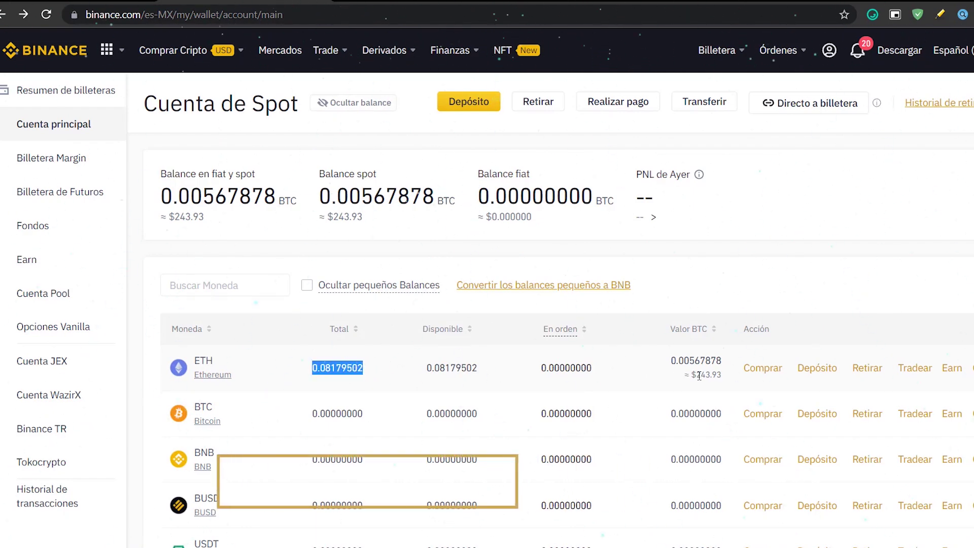
{"action": "left_click_drag", "start_coordinate": [698, 377], "coordinate": [725, 381]}
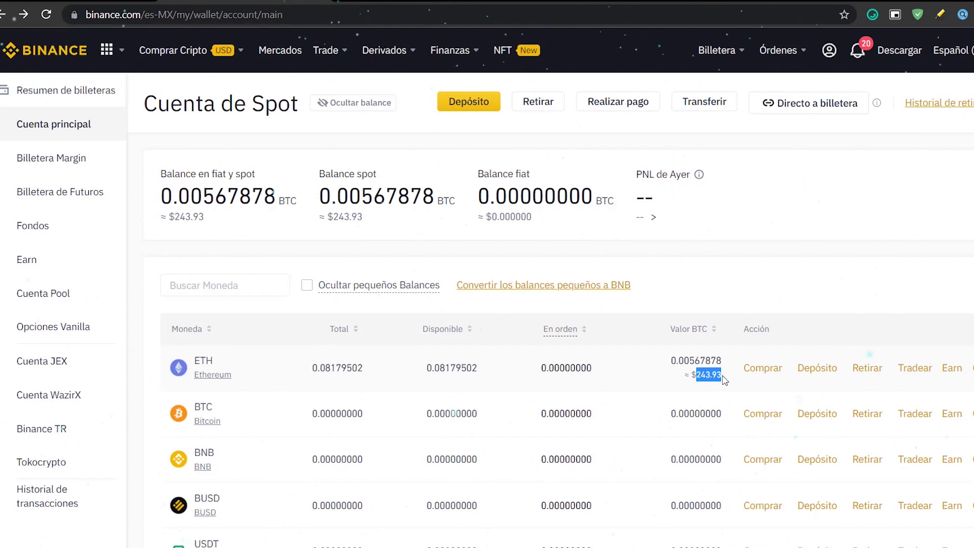
{"action": "mouse_move", "coordinate": [173, 50]}
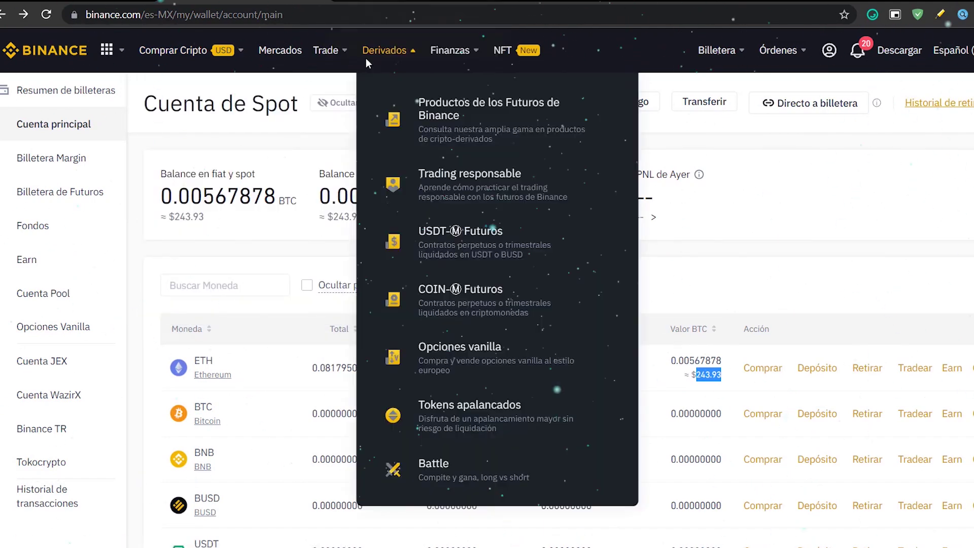
{"action": "mouse_move", "coordinate": [325, 49]}
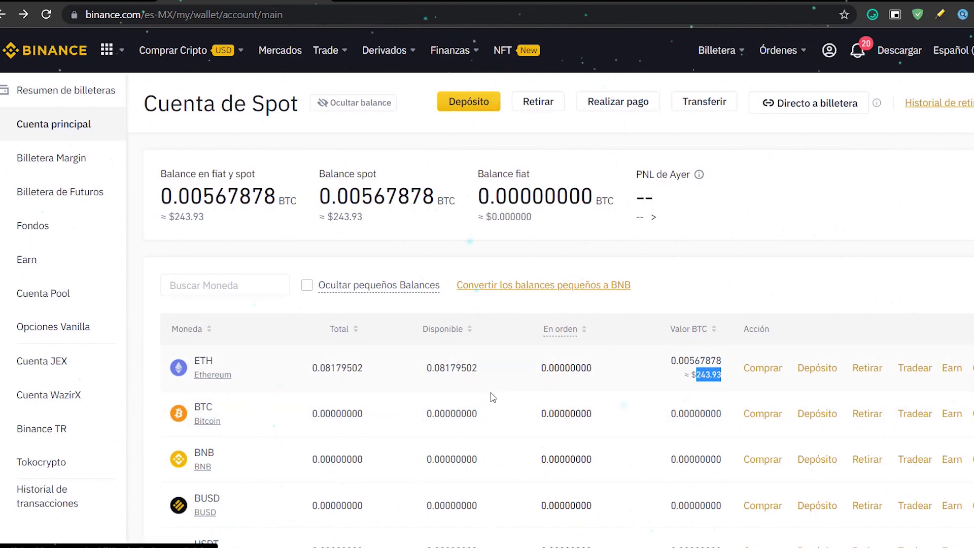
Step: Transfer the full 0.08179502 ETH from Fiat y Spot to Fondos with MÁX, leaving spot at zero
{"action": "left_click", "coordinate": [696, 100]}
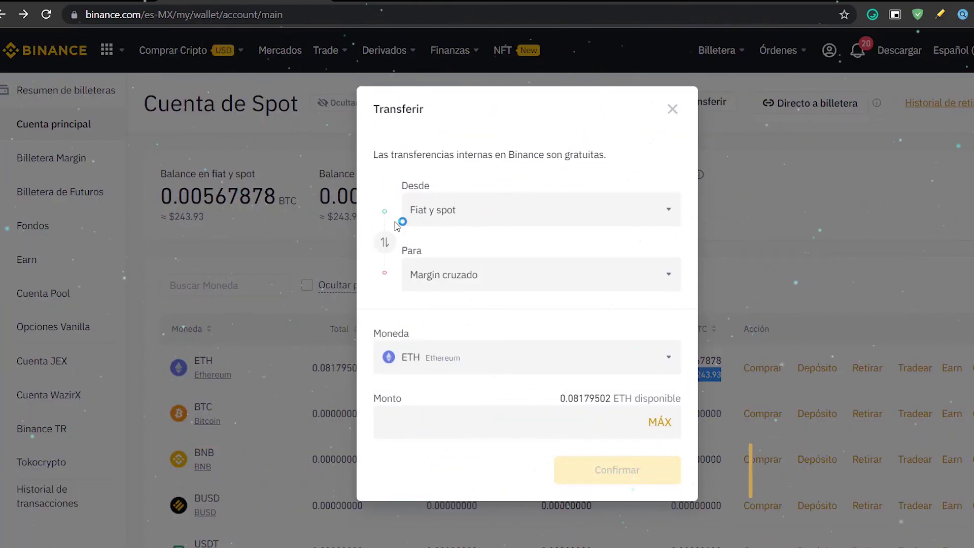
{"action": "left_click", "coordinate": [460, 283]}
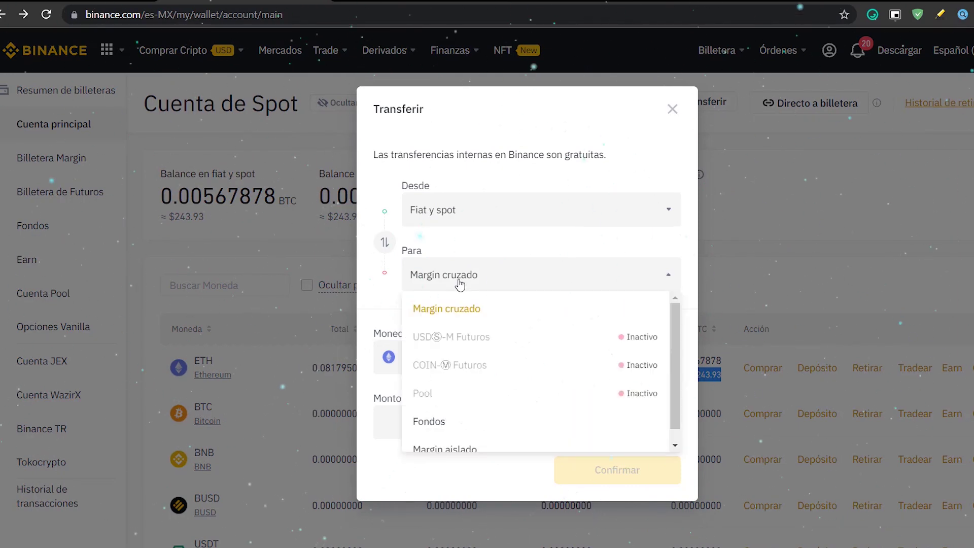
{"action": "left_click", "coordinate": [440, 422]}
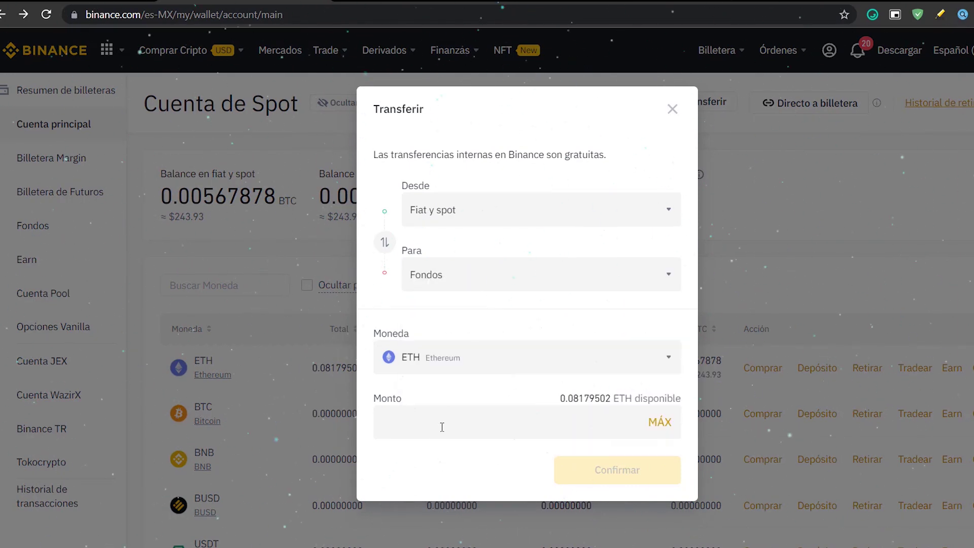
{"action": "left_click", "coordinate": [507, 364]}
{"action": "scroll", "coordinate": [452, 462], "scroll_direction": "down", "scroll_amount": 5}
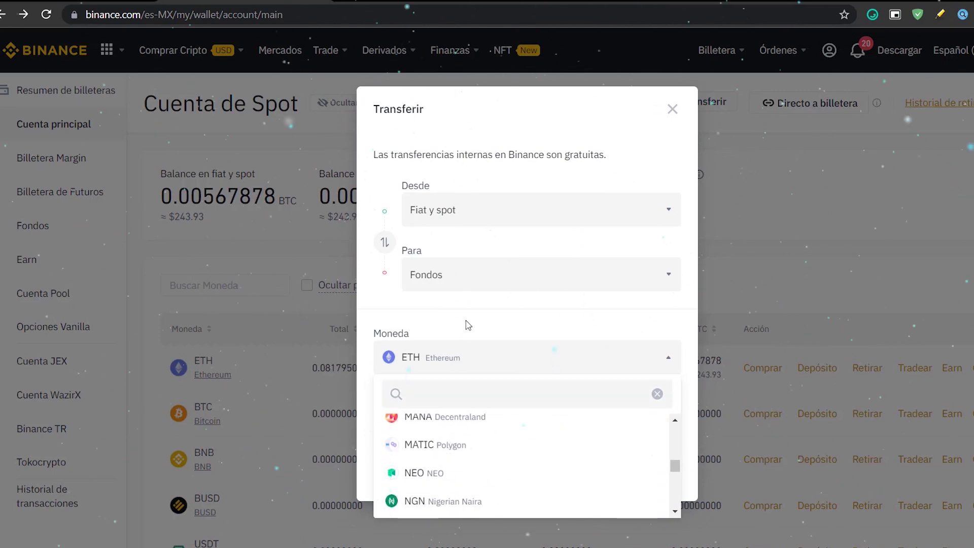
{"action": "left_click", "coordinate": [495, 356]}
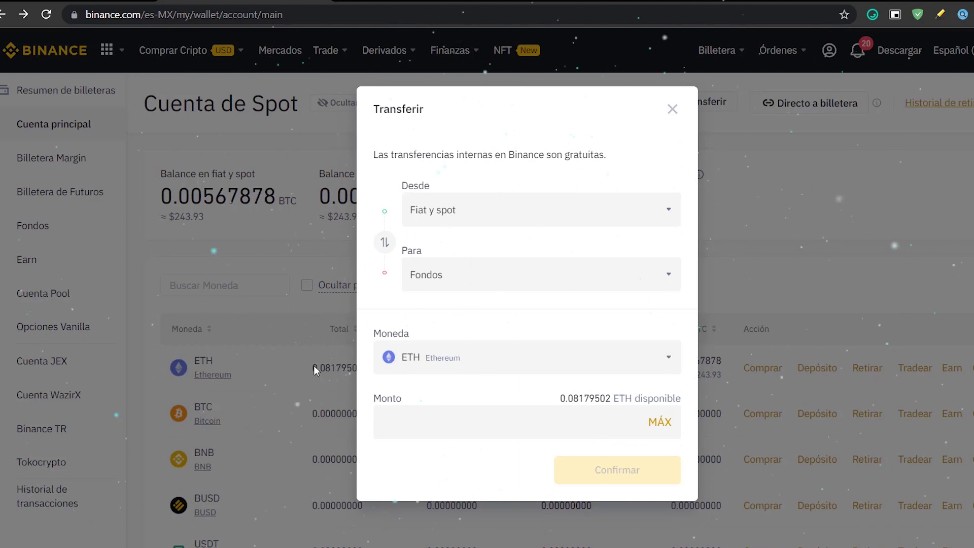
{"action": "left_click", "coordinate": [658, 424]}
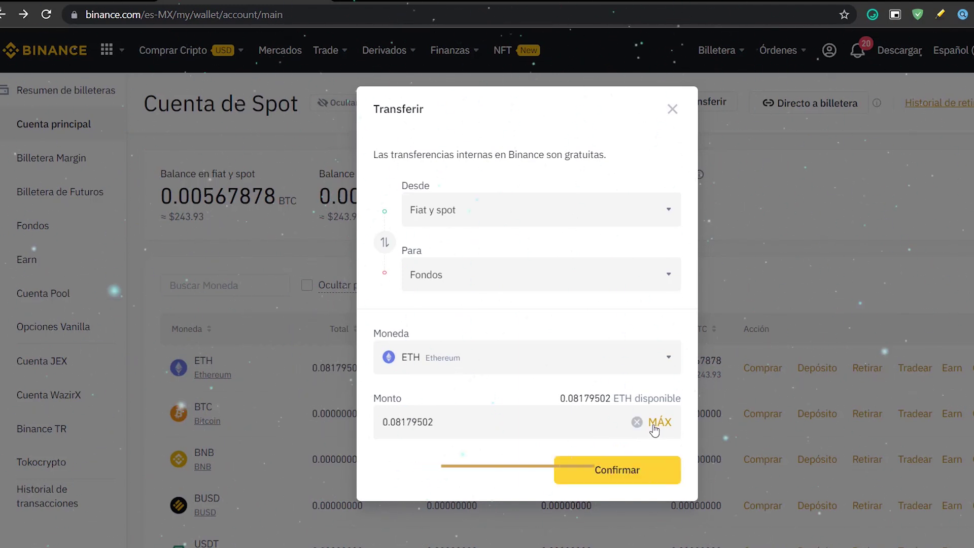
{"action": "left_click", "coordinate": [632, 474]}
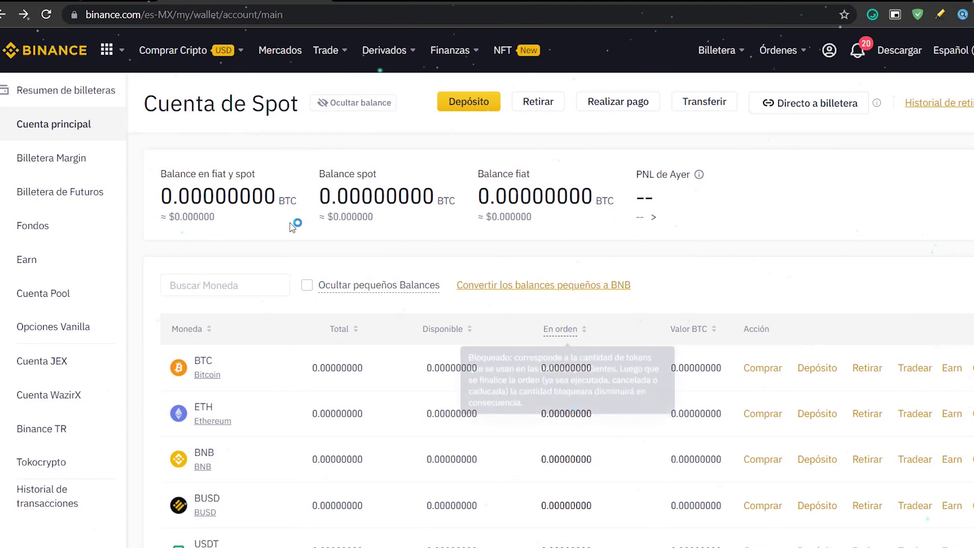
{"action": "left_click_drag", "start_coordinate": [312, 417], "coordinate": [942, 428]}
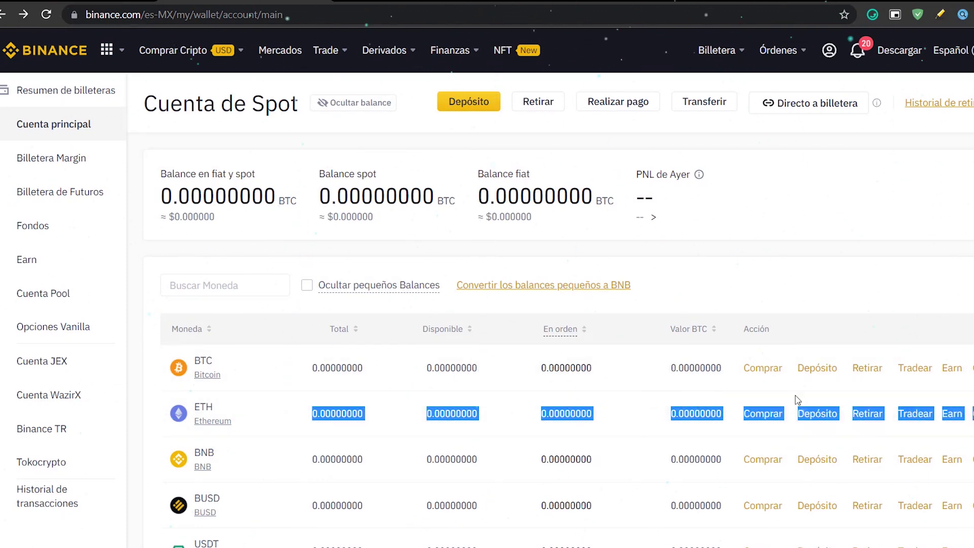
Step: Open Fondos and check the ETH balance of 0.08179687, about $243.84
{"action": "left_click", "coordinate": [41, 240]}
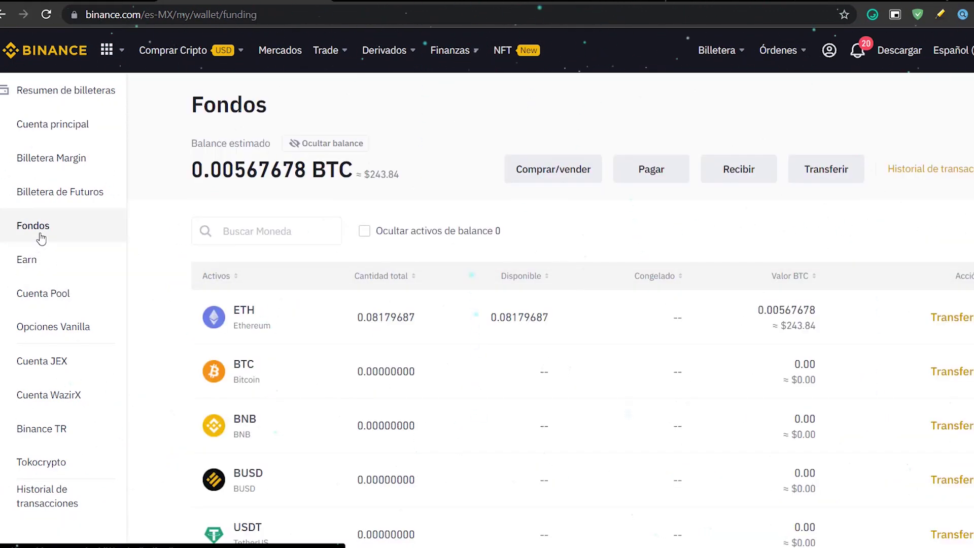
{"action": "left_click_drag", "start_coordinate": [344, 321], "coordinate": [818, 327]}
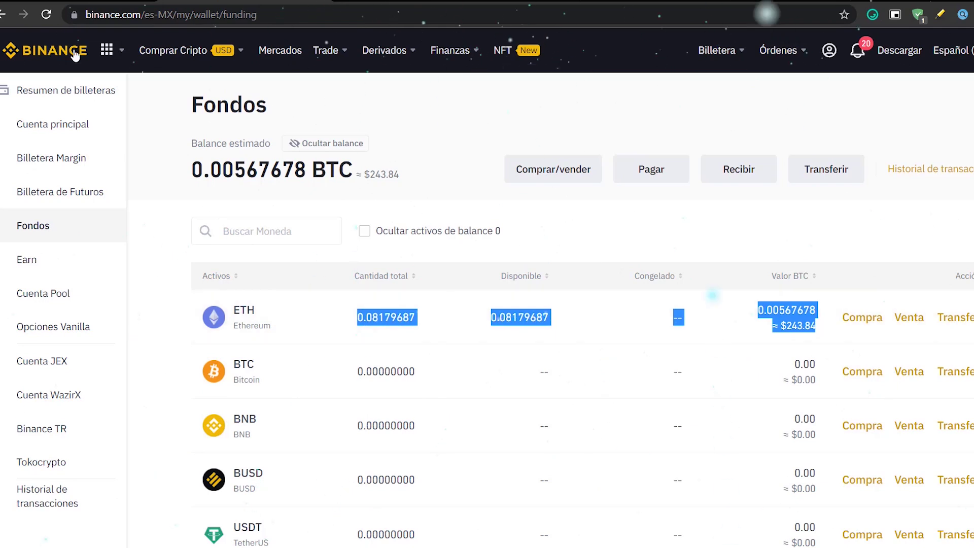
{"action": "mouse_move", "coordinate": [163, 47]}
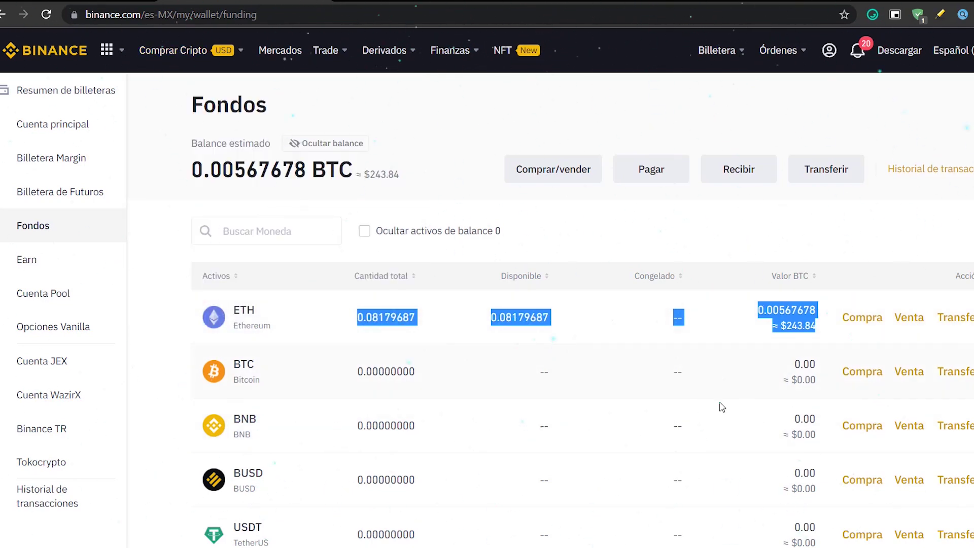
Step: Filter Binance P2P sell offers for ETH to USD, paid through AirTM
{"action": "left_click", "coordinate": [908, 321]}
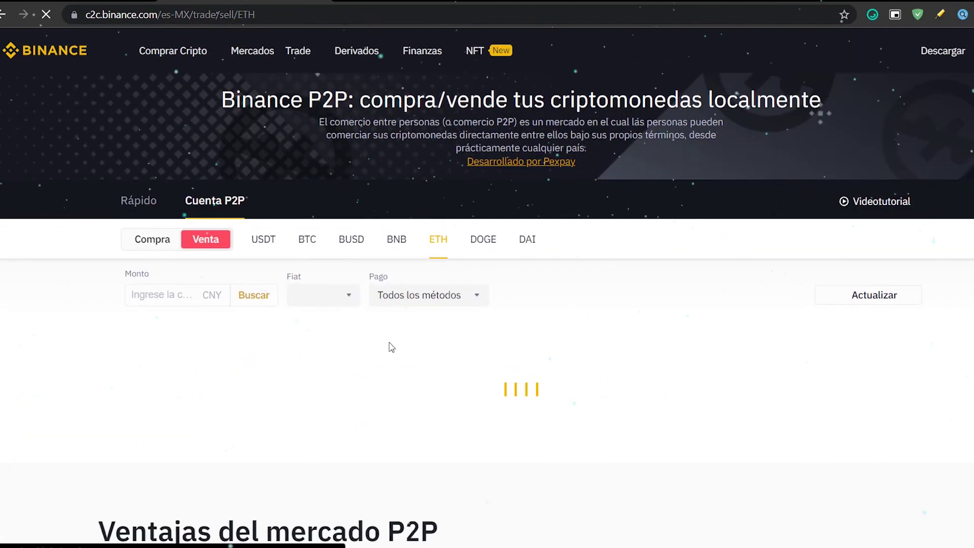
{"action": "scroll", "coordinate": [392, 345], "scroll_direction": "down", "scroll_amount": 1}
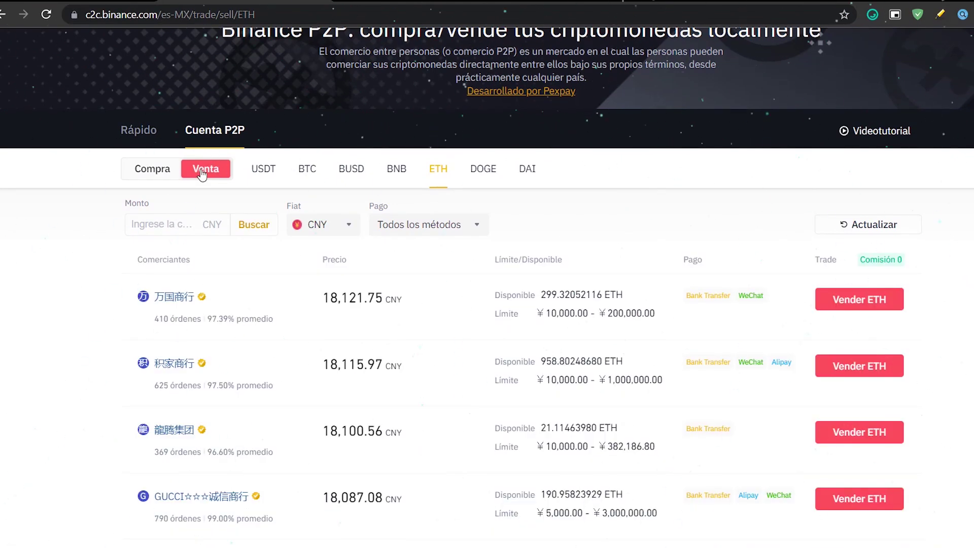
{"action": "left_click", "coordinate": [322, 227]}
{"action": "scroll", "coordinate": [317, 377], "scroll_direction": "down", "scroll_amount": 3}
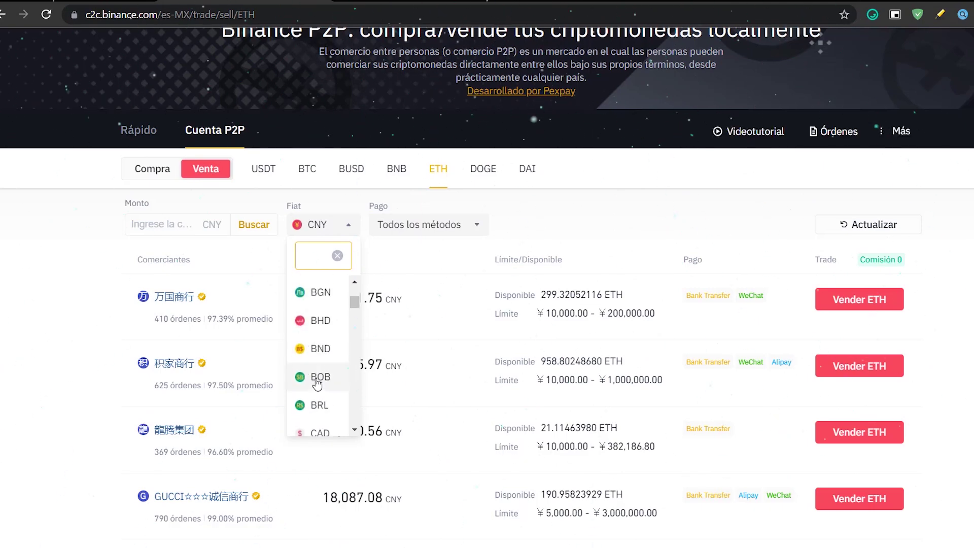
{"action": "scroll", "coordinate": [318, 377], "scroll_direction": "down", "scroll_amount": 2}
{"action": "type", "text": "usd"}
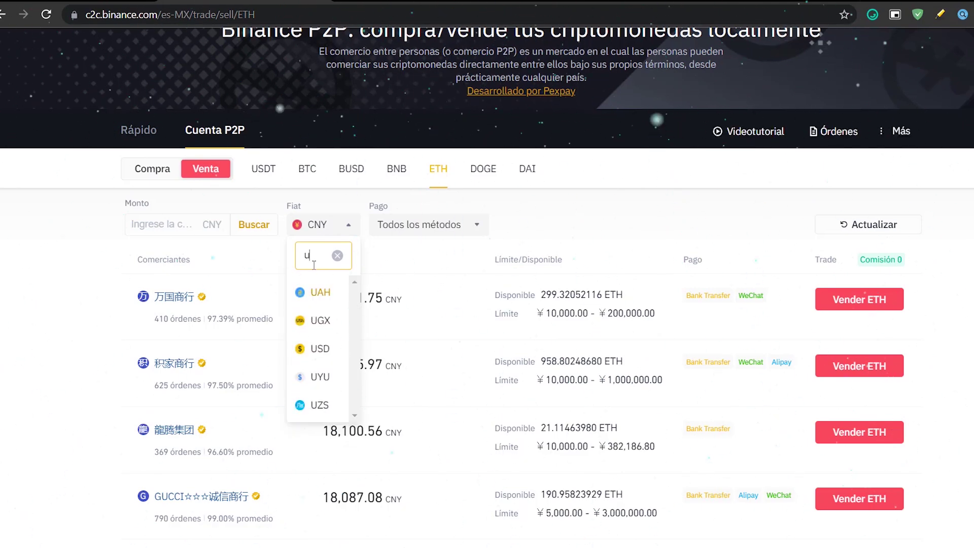
{"action": "left_click", "coordinate": [310, 295]}
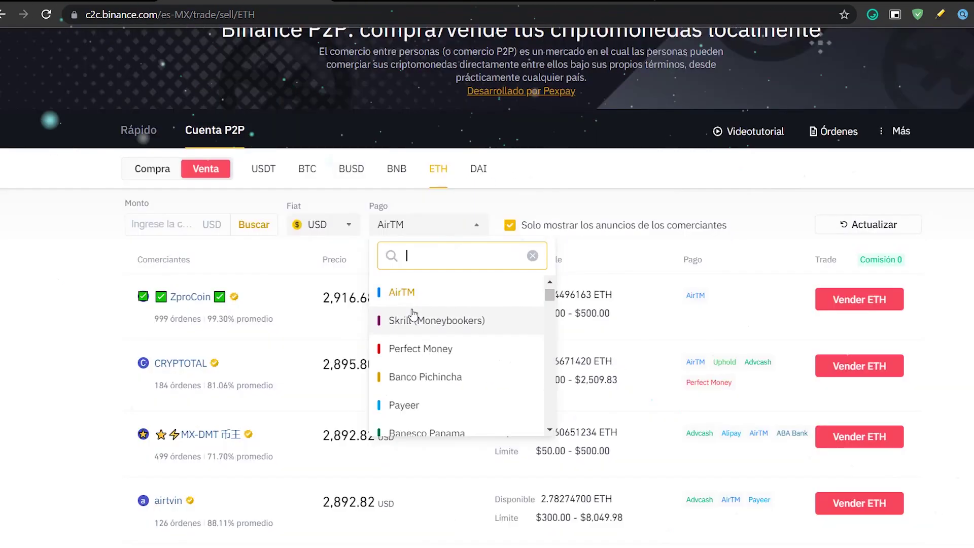
{"action": "scroll", "coordinate": [404, 344], "scroll_direction": "up", "scroll_amount": 2}
{"action": "left_click", "coordinate": [404, 344]}
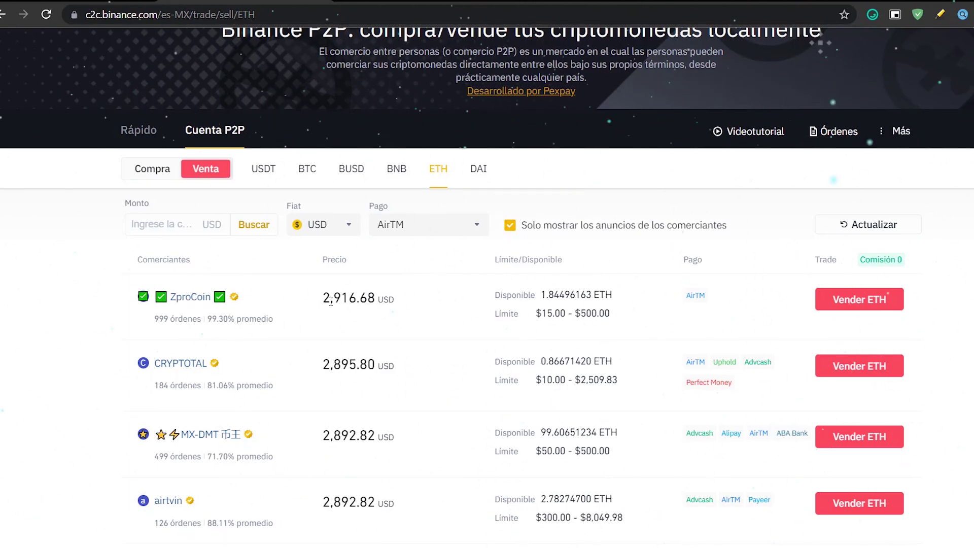
Step: Compare ZproCoin's 999 orders, 2,916.68 USD price and $500.00 limit with the other merchants' offers
{"action": "left_click_drag", "start_coordinate": [155, 318], "coordinate": [203, 328]}
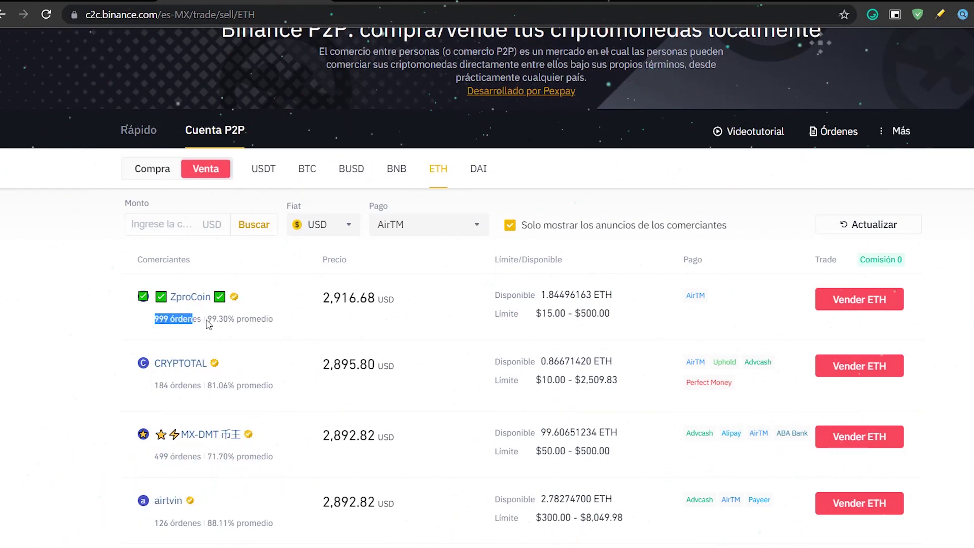
{"action": "left_click_drag", "start_coordinate": [316, 297], "coordinate": [399, 300]}
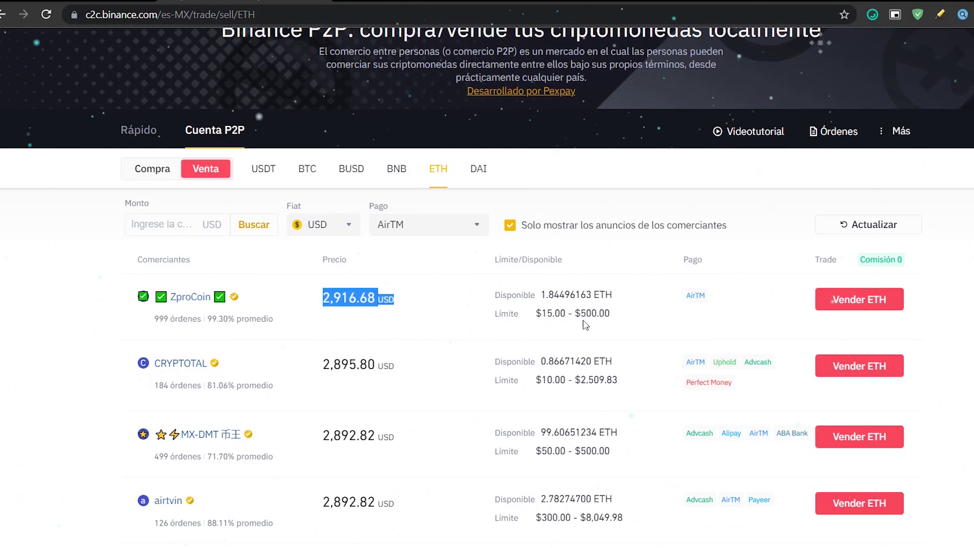
{"action": "left_click_drag", "start_coordinate": [541, 315], "coordinate": [614, 315]}
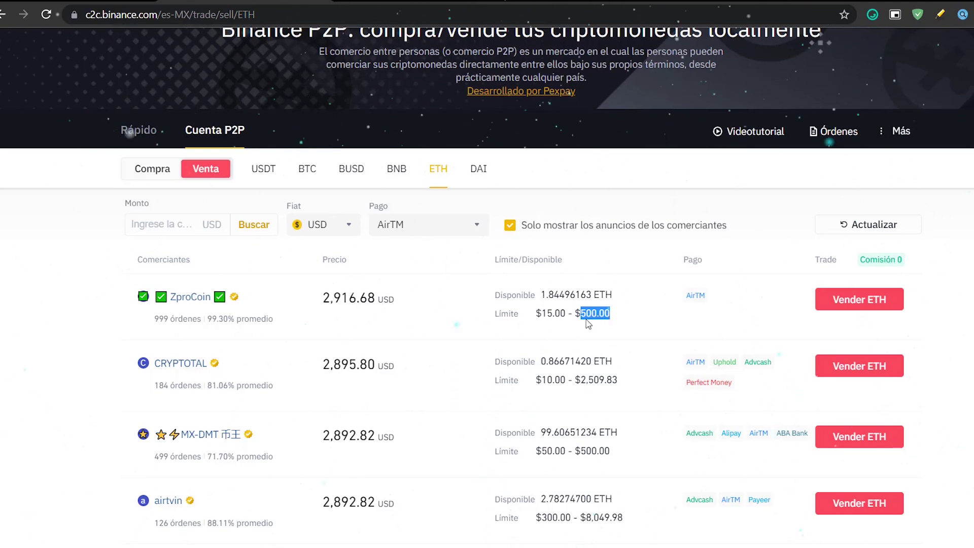
{"action": "left_click", "coordinate": [568, 321]}
{"action": "scroll", "coordinate": [597, 386], "scroll_direction": "down", "scroll_amount": 1}
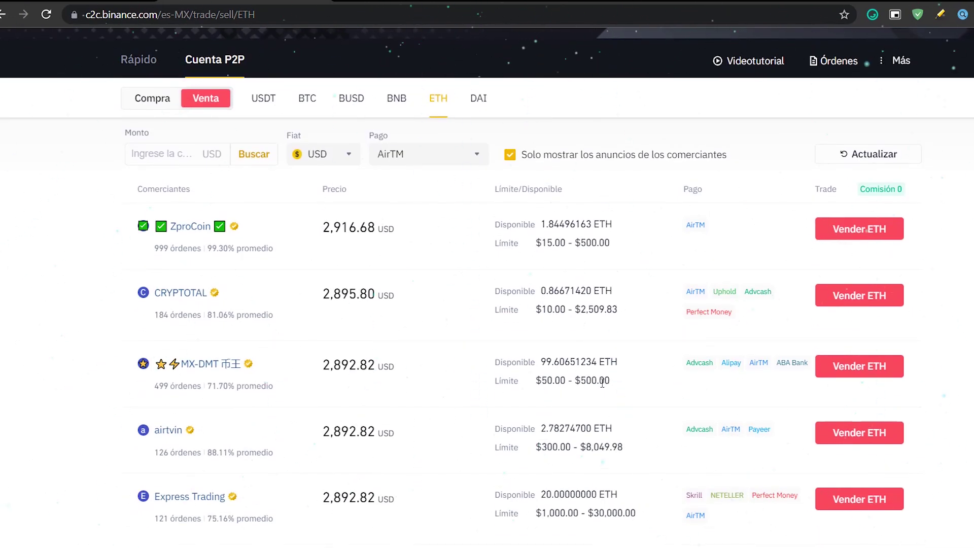
{"action": "scroll", "coordinate": [602, 383], "scroll_direction": "down", "scroll_amount": 2}
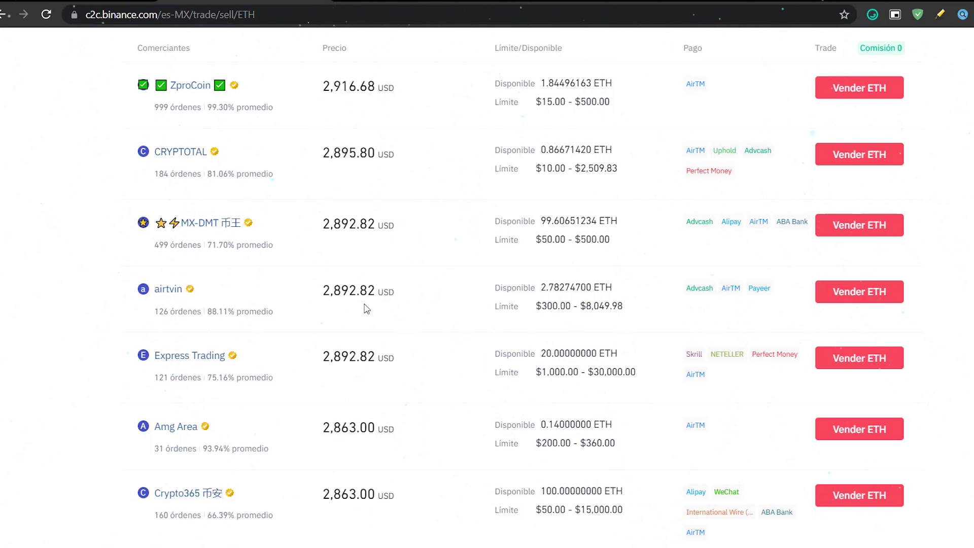
{"action": "scroll", "coordinate": [367, 308], "scroll_direction": "down", "scroll_amount": 1}
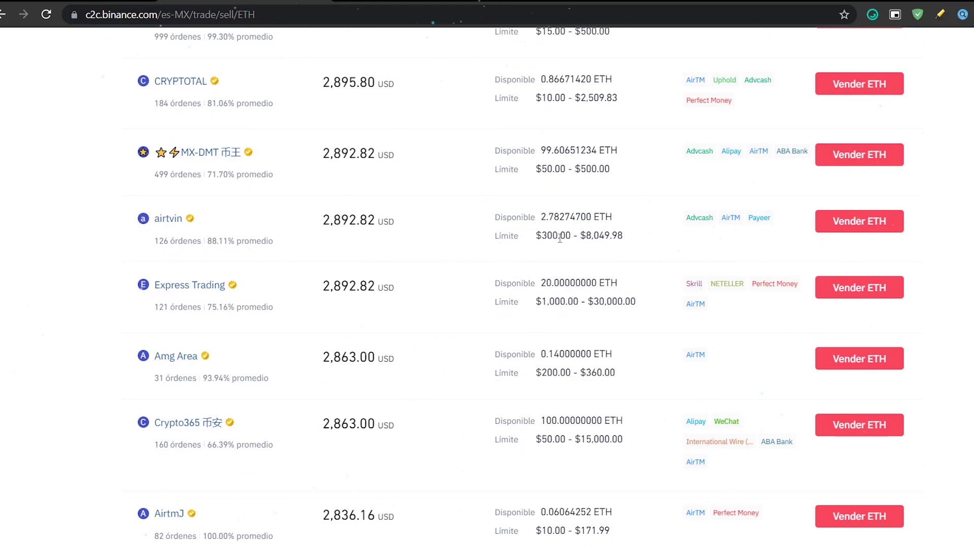
{"action": "scroll", "coordinate": [367, 428], "scroll_direction": "down", "scroll_amount": 2}
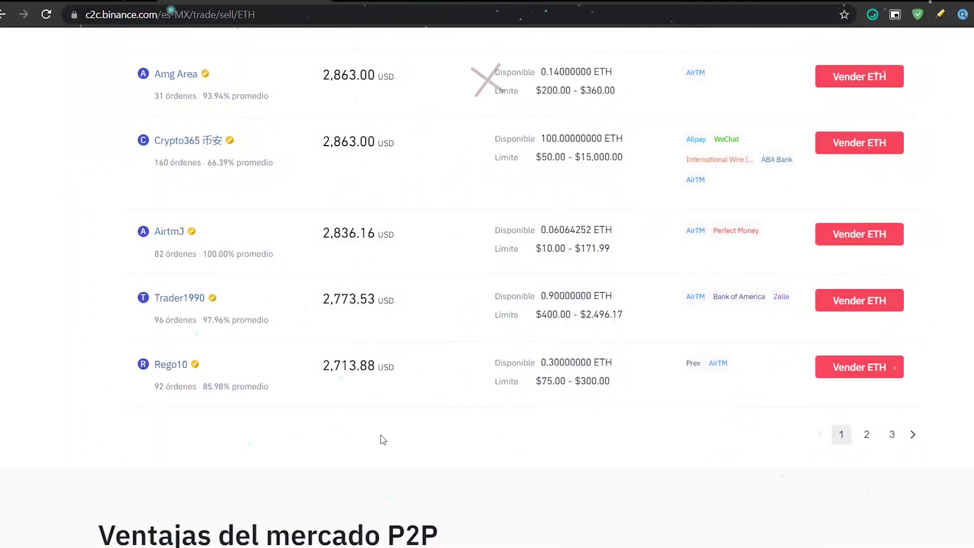
{"action": "scroll", "coordinate": [381, 440], "scroll_direction": "up", "scroll_amount": 4}
{"action": "scroll", "coordinate": [384, 440], "scroll_direction": "up", "scroll_amount": 3}
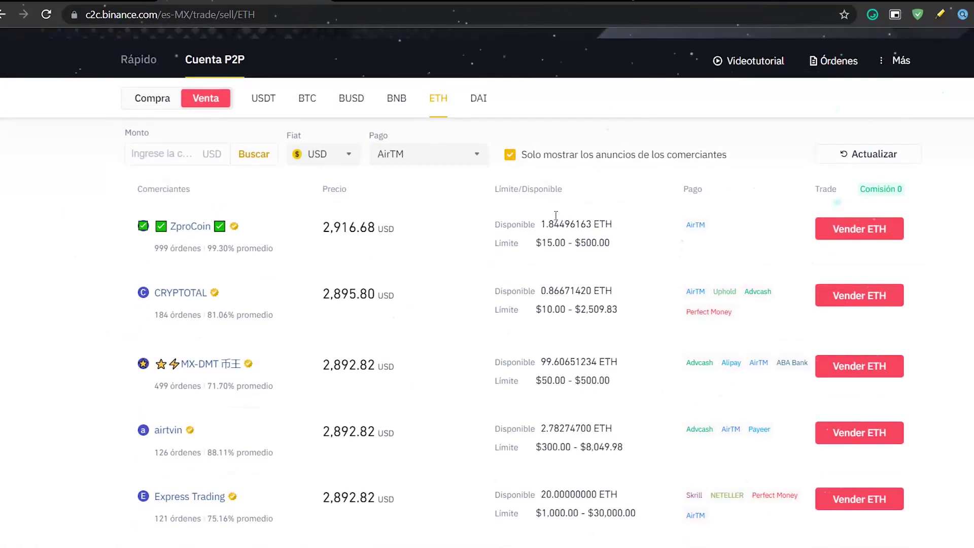
Step: Start a ZproCoin sell order with the full ETH balance, receiving 238.57 USD within 30 minutes
{"action": "left_click", "coordinate": [858, 235]}
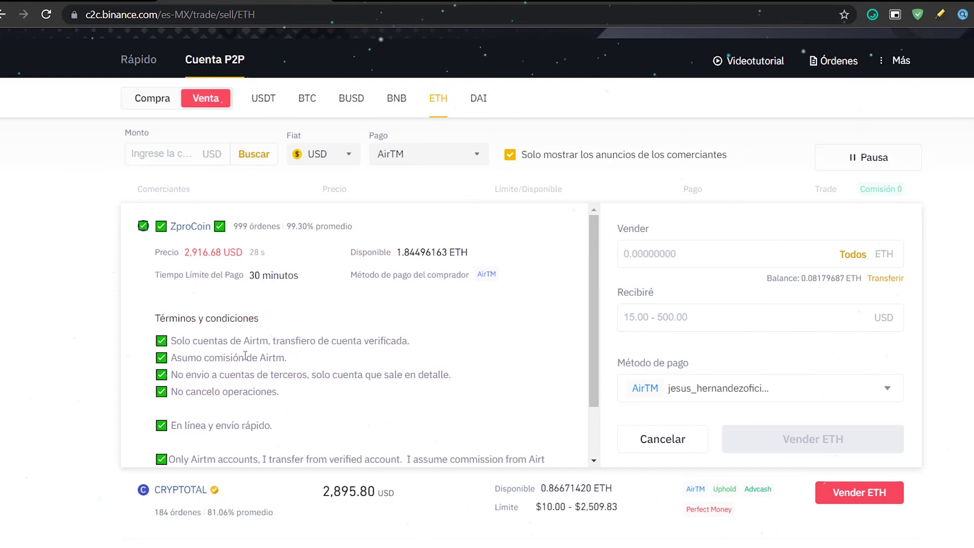
{"action": "left_click_drag", "start_coordinate": [186, 343], "coordinate": [403, 344]}
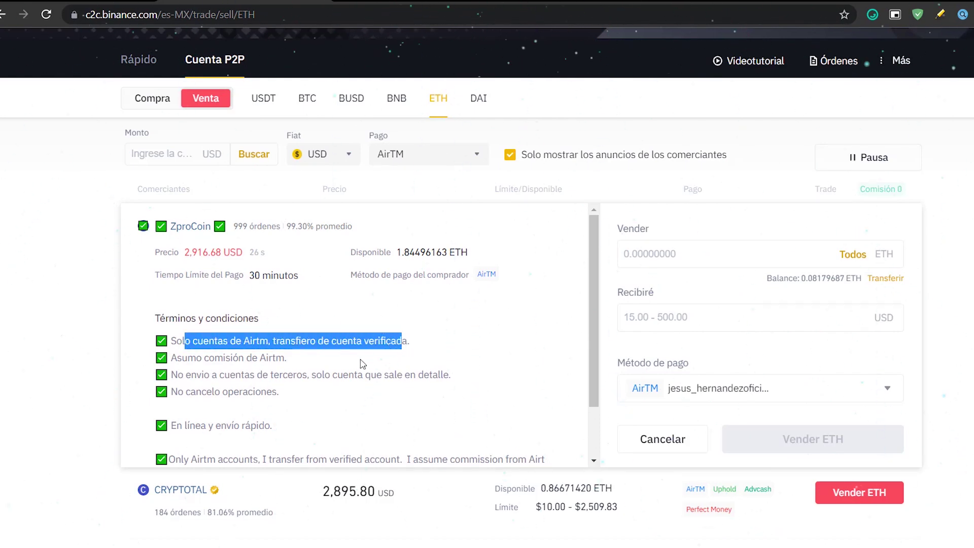
{"action": "left_click", "coordinate": [853, 253]}
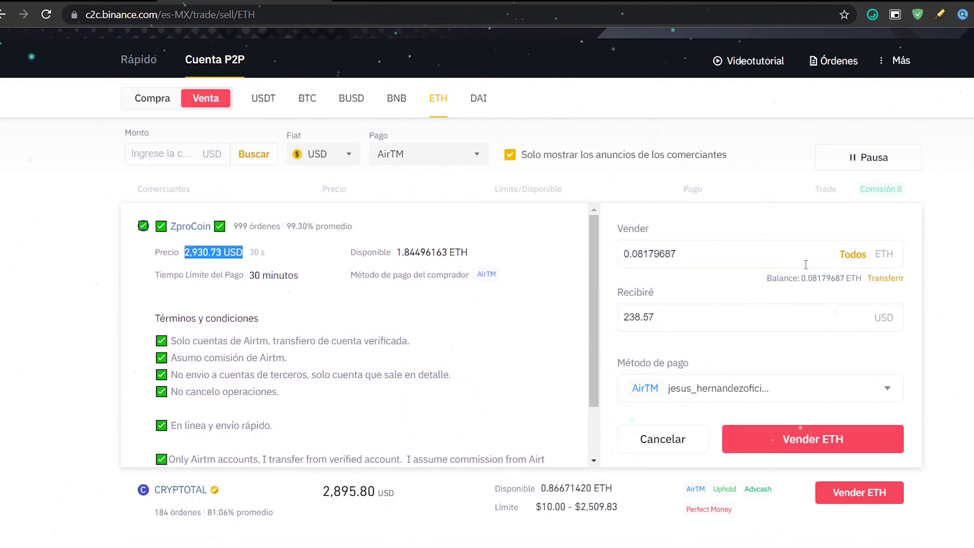
{"action": "left_click_drag", "start_coordinate": [679, 318], "coordinate": [589, 321]}
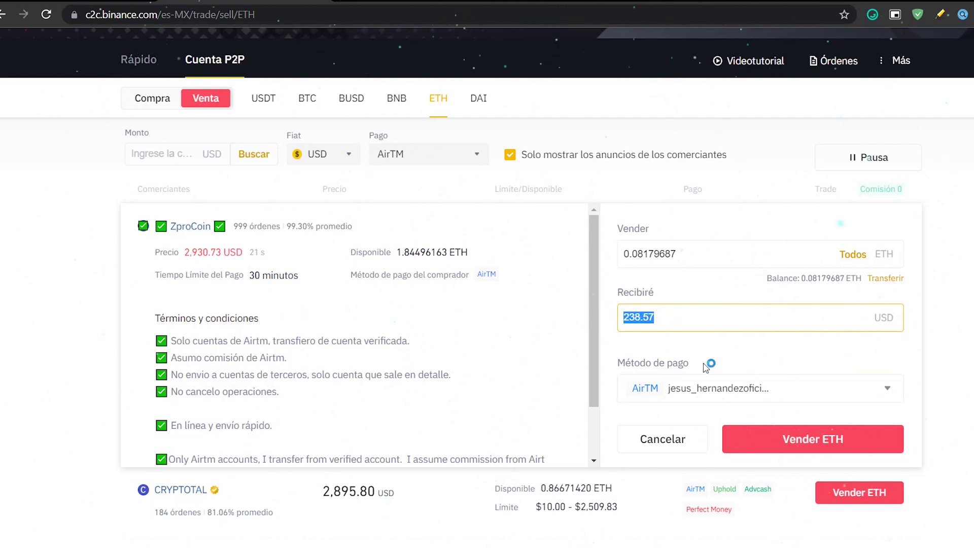
{"action": "left_click_drag", "start_coordinate": [226, 278], "coordinate": [293, 278]}
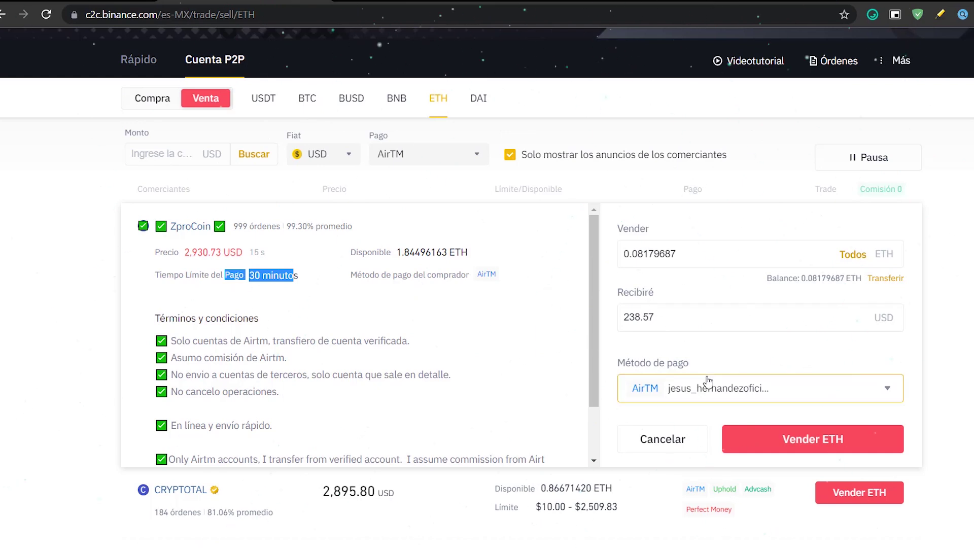
Step: Keep AirTM as the payout account and submit the ETH sell order
{"action": "left_click", "coordinate": [710, 384]}
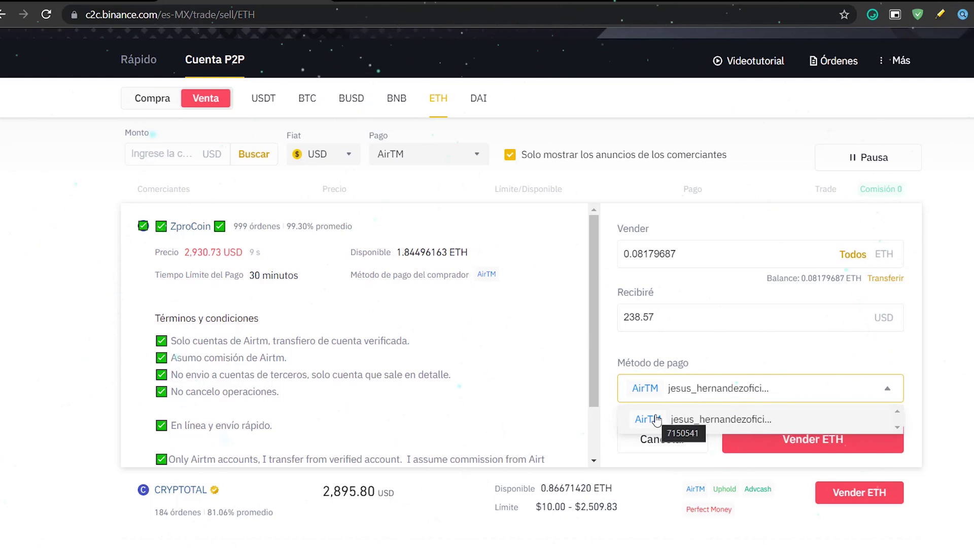
{"action": "left_click", "coordinate": [657, 419]}
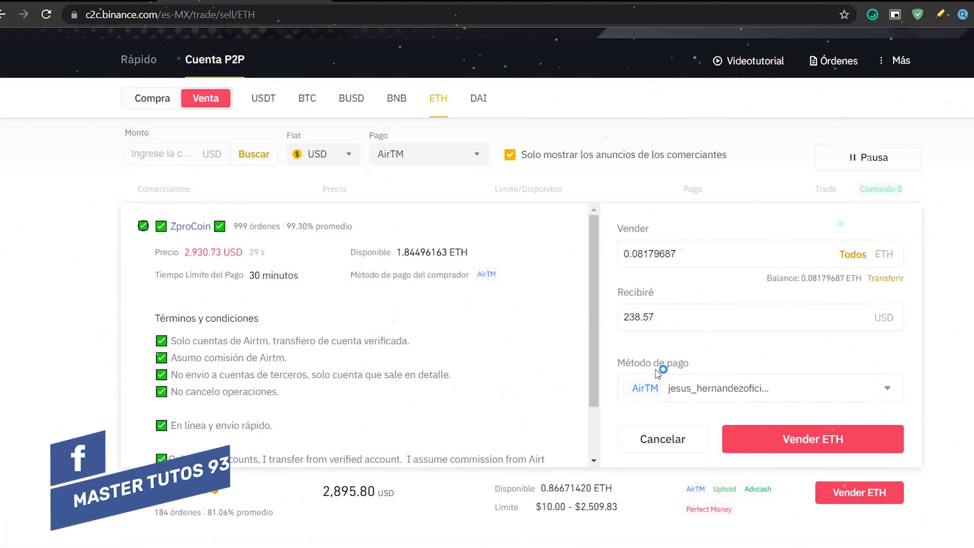
{"action": "left_click", "coordinate": [676, 390]}
{"action": "left_click", "coordinate": [691, 412]}
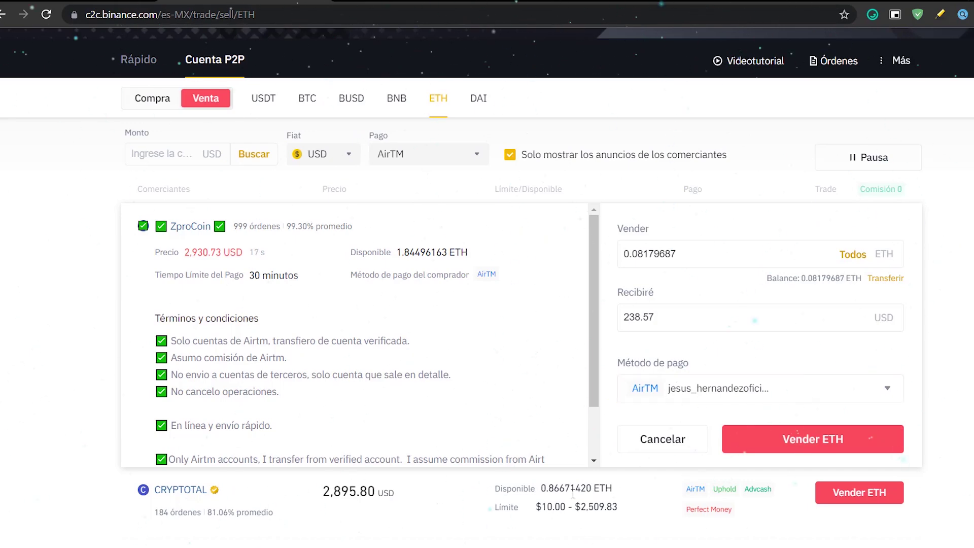
{"action": "scroll", "coordinate": [312, 303], "scroll_direction": "down", "scroll_amount": 3}
{"action": "scroll", "coordinate": [602, 285], "scroll_direction": "up", "scroll_amount": 6}
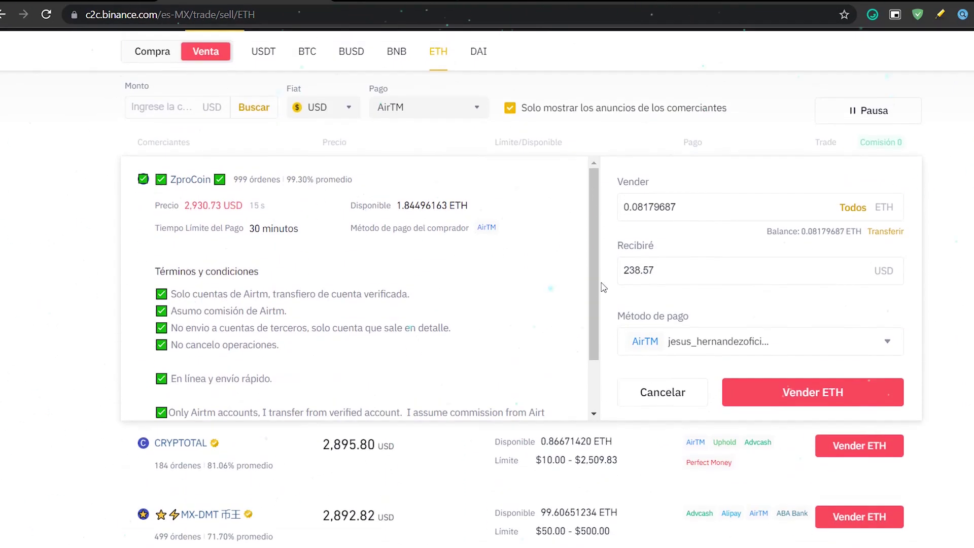
{"action": "scroll", "coordinate": [668, 427], "scroll_direction": "down", "scroll_amount": 1}
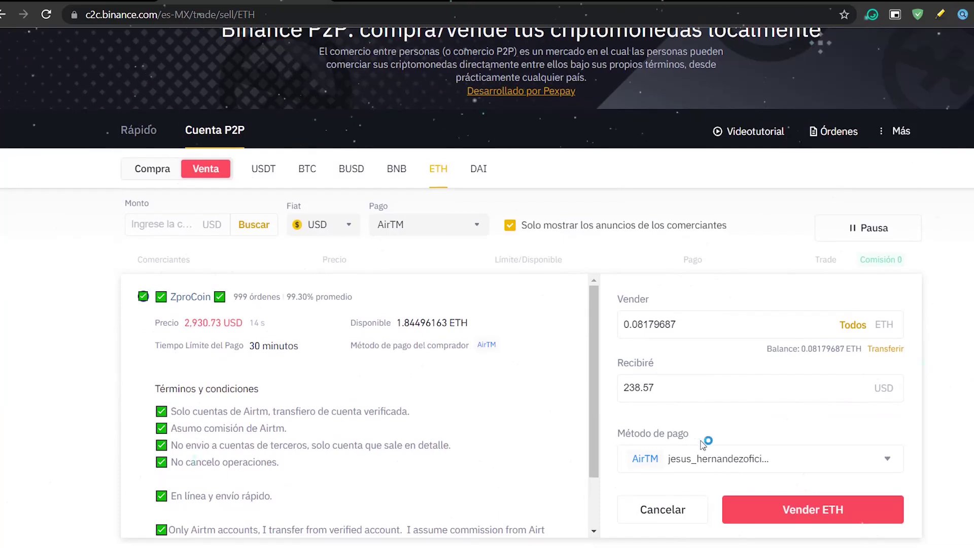
{"action": "left_click", "coordinate": [773, 509]}
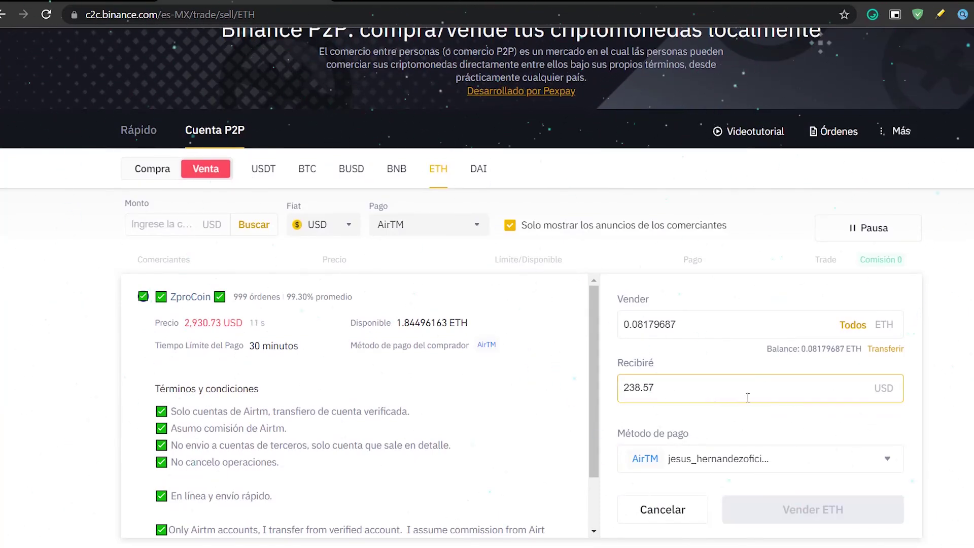
{"action": "scroll", "coordinate": [812, 365], "scroll_direction": "down", "scroll_amount": 1}
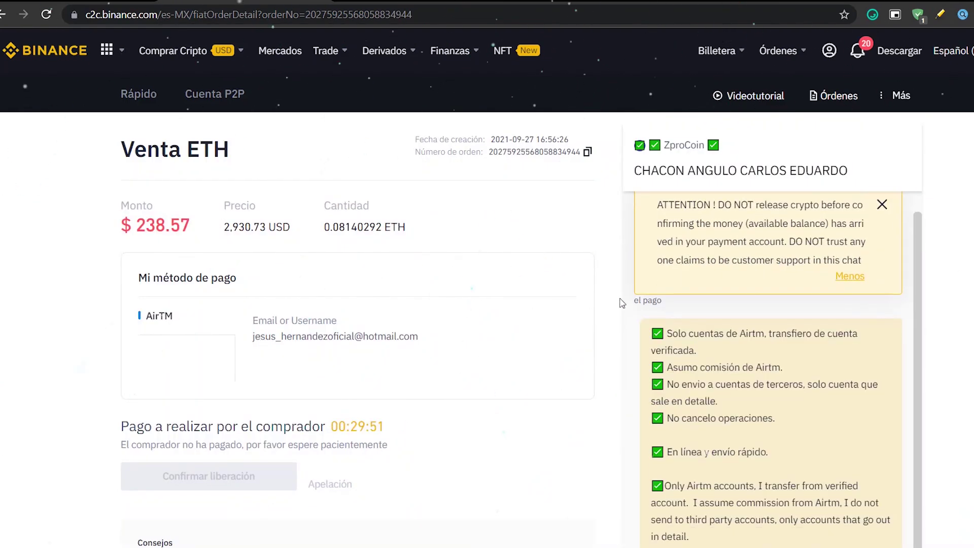
{"action": "scroll", "coordinate": [775, 329], "scroll_direction": "up", "scroll_amount": 1}
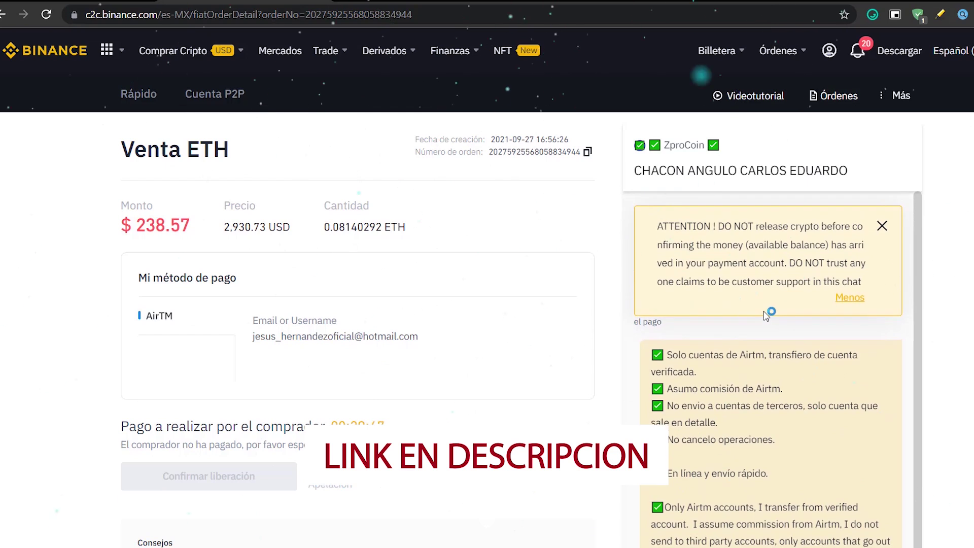
{"action": "right_click", "coordinate": [775, 329]}
{"action": "left_click", "coordinate": [838, 212]}
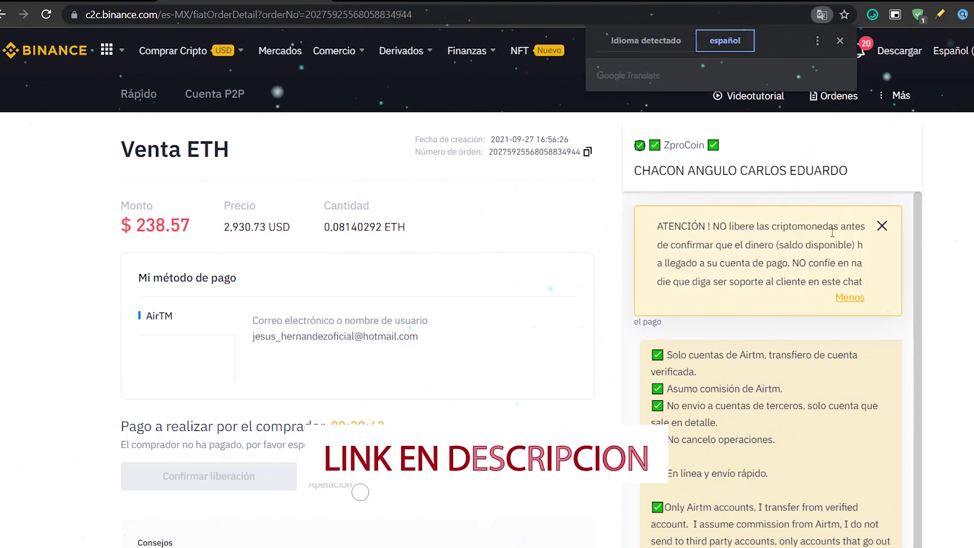
{"action": "left_click", "coordinate": [674, 41]}
{"action": "left_click", "coordinate": [841, 41]}
{"action": "scroll", "coordinate": [550, 378], "scroll_direction": "down", "scroll_amount": 3}
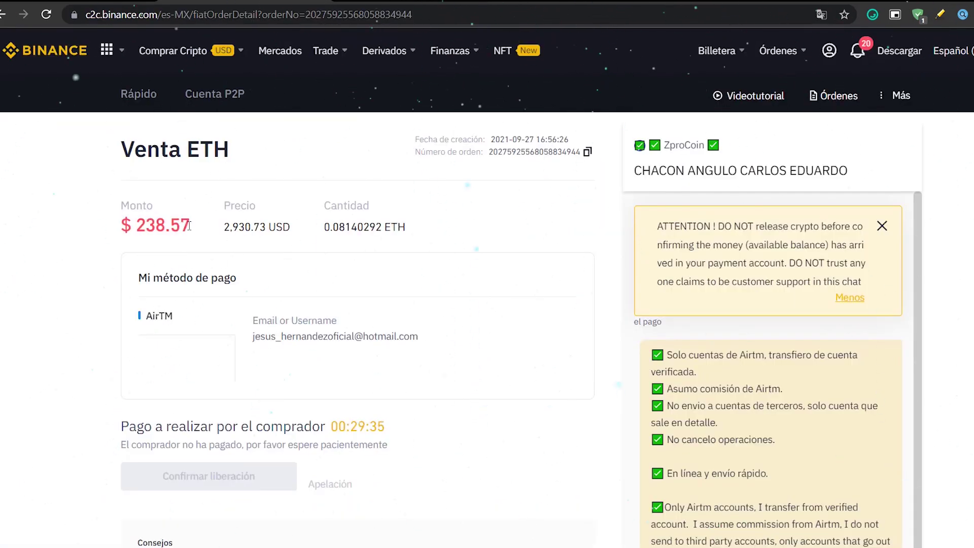
{"action": "left_click_drag", "start_coordinate": [189, 226], "coordinate": [138, 227]}
{"action": "left_click_drag", "start_coordinate": [324, 227], "coordinate": [416, 227]}
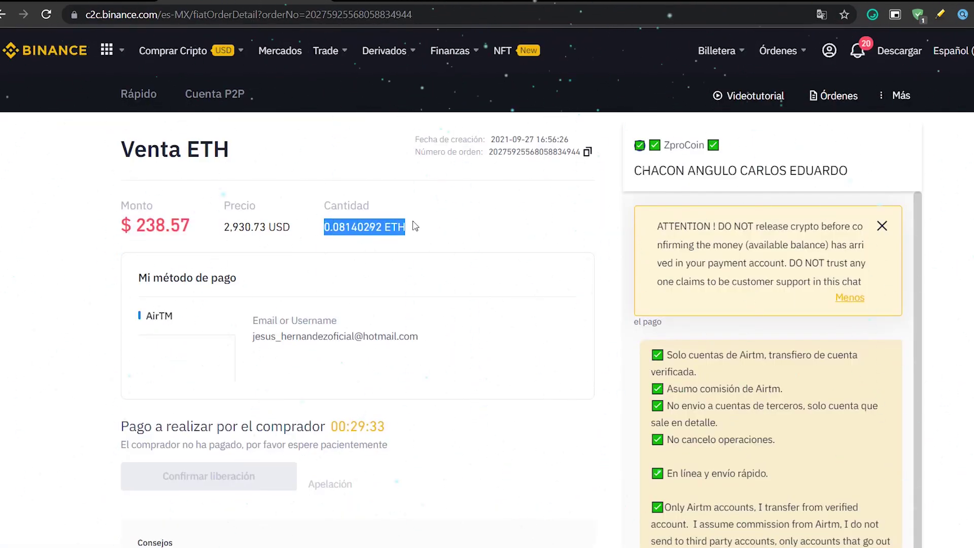
{"action": "left_click_drag", "start_coordinate": [190, 226], "coordinate": [135, 235]}
{"action": "key", "text": "ctrl+Tab"}
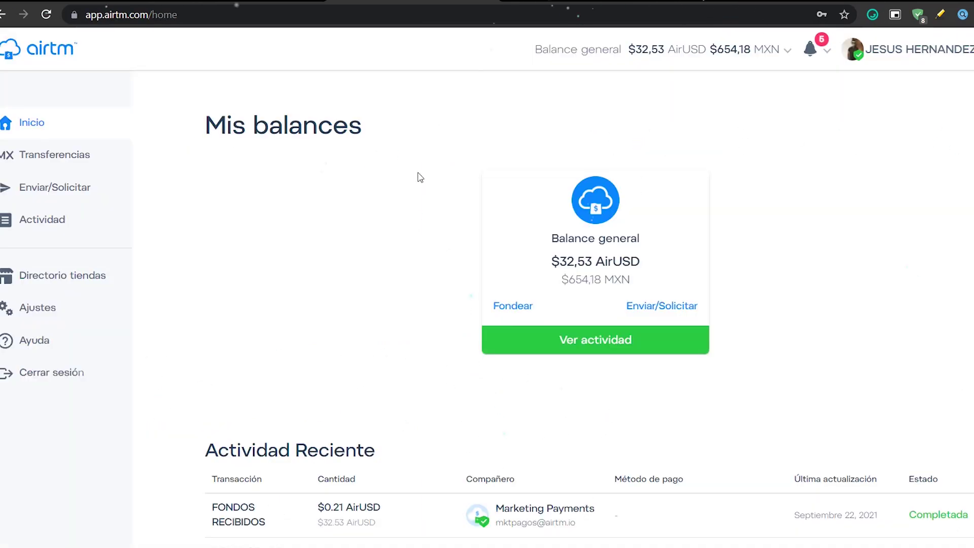
{"action": "key", "text": "ctrl+shift+Tab"}
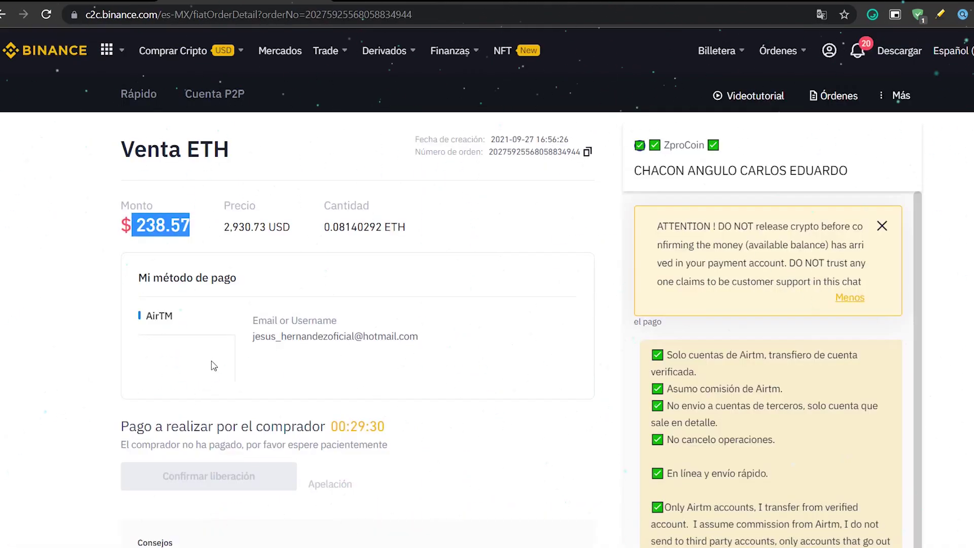
{"action": "scroll", "coordinate": [373, 378], "scroll_direction": "down", "scroll_amount": 3}
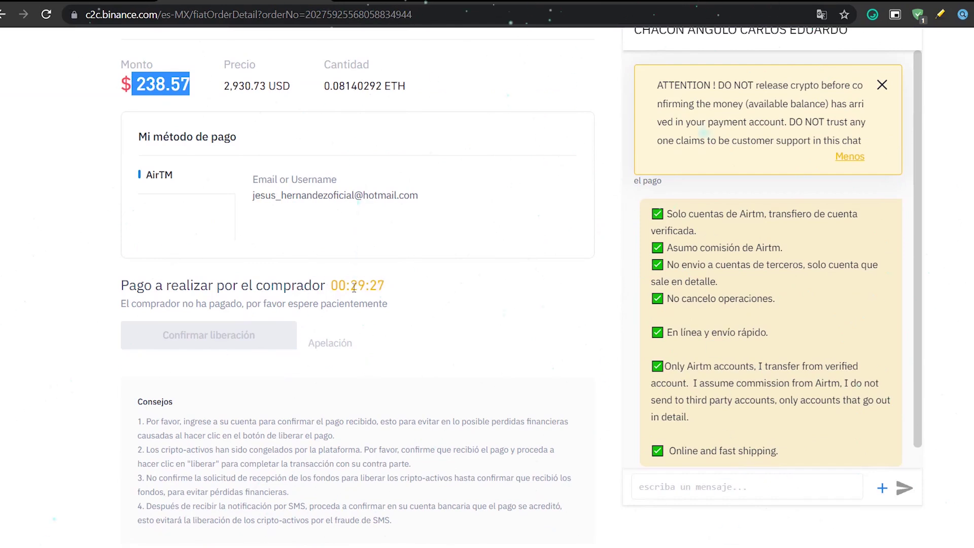
{"action": "left_click_drag", "start_coordinate": [350, 286], "coordinate": [395, 288]}
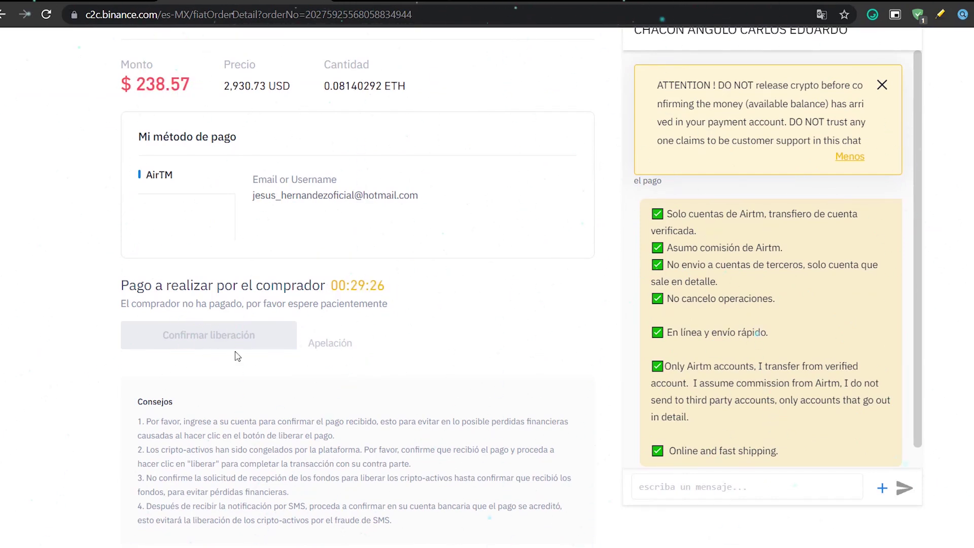
Step: Send the buyer 'A la espera del pago. Amigo Gracias' in the order chat
{"action": "left_click", "coordinate": [663, 485]}
{"action": "type", "text": "A"}
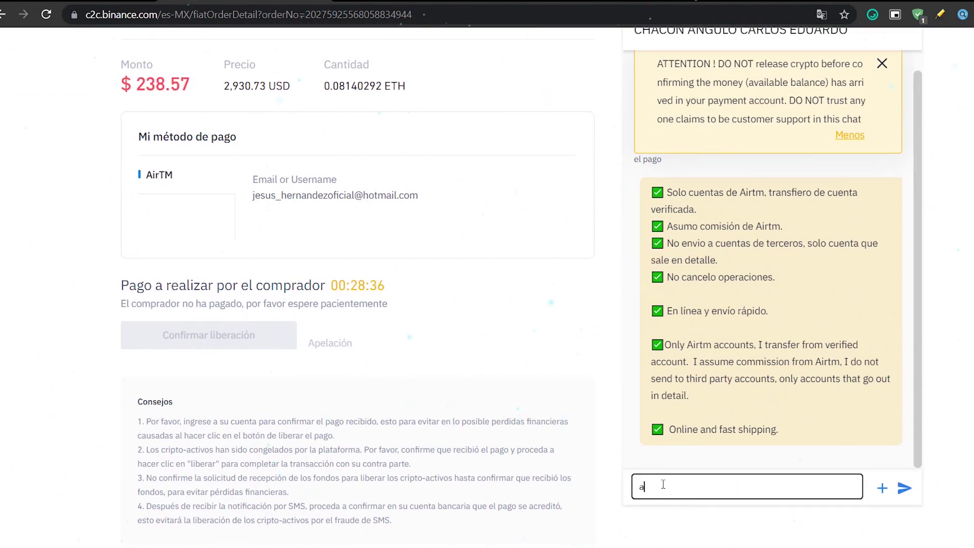
{"action": "type", "text": " la"}
{"action": "type", "text": "espera del pago. Amigo Gracias"}
{"action": "key", "text": "Return"}
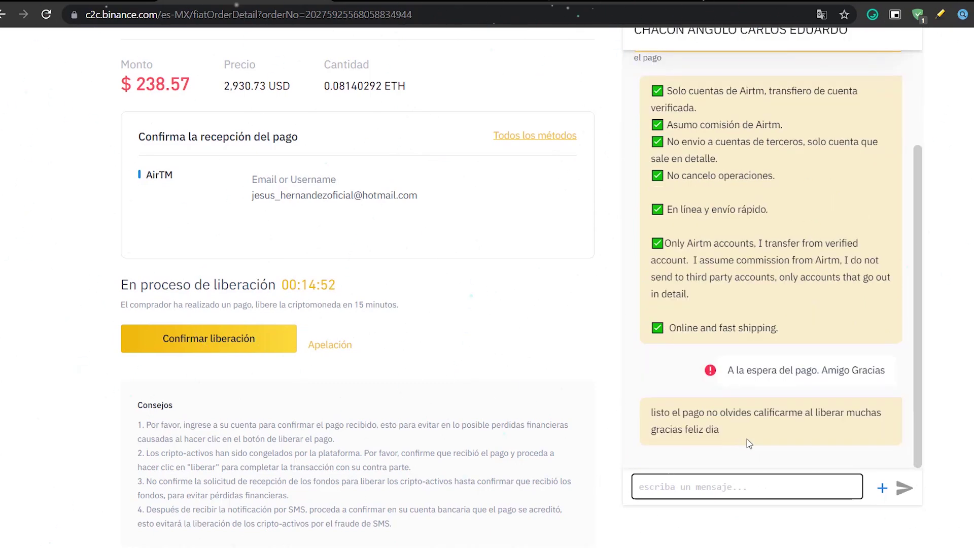
Step: Reload AirTM to check the payment, then review the buyer's payment-done message in Binance
{"action": "key", "text": "ctrl+Tab"}
{"action": "key", "text": "F5"}
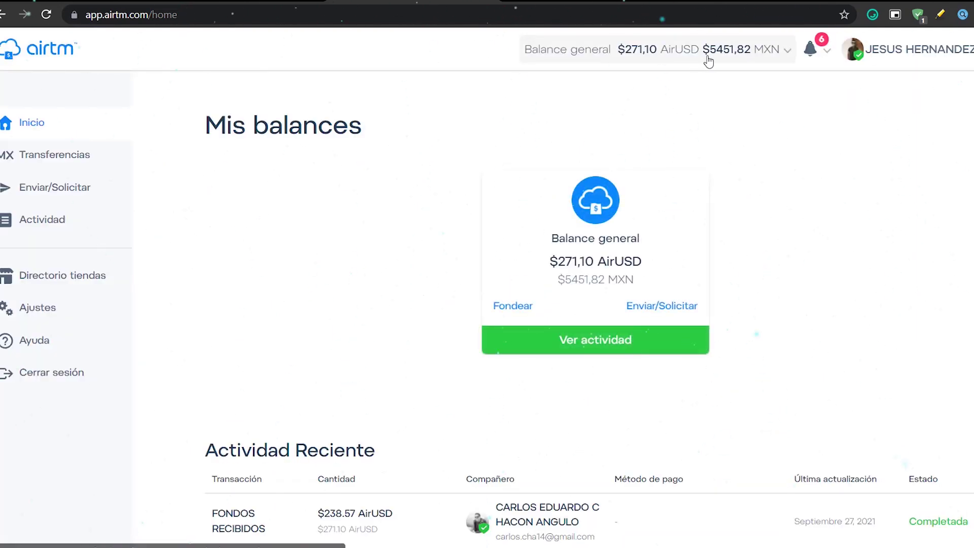
{"action": "key", "text": "ctrl+shift+Tab"}
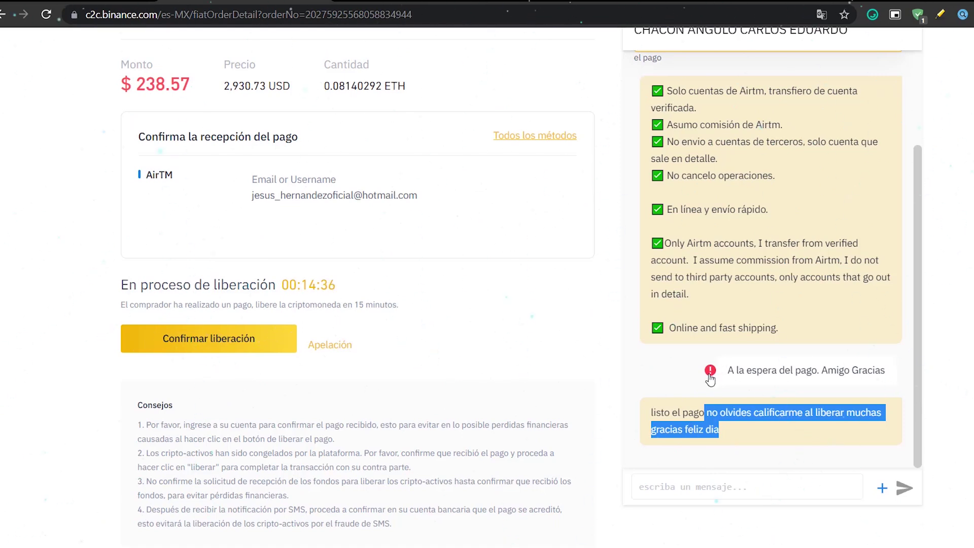
{"action": "left_click_drag", "start_coordinate": [658, 414], "coordinate": [658, 414]}
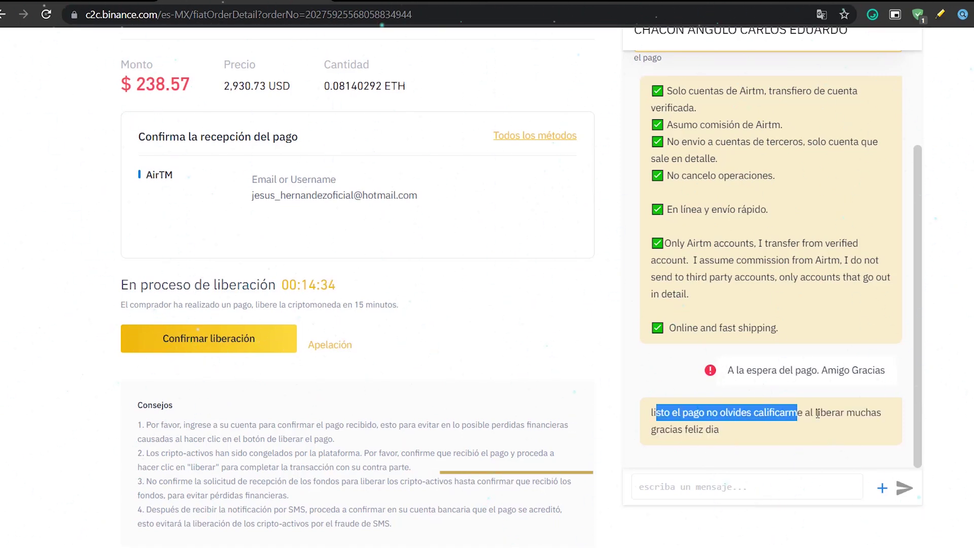
{"action": "left_click", "coordinate": [681, 495]}
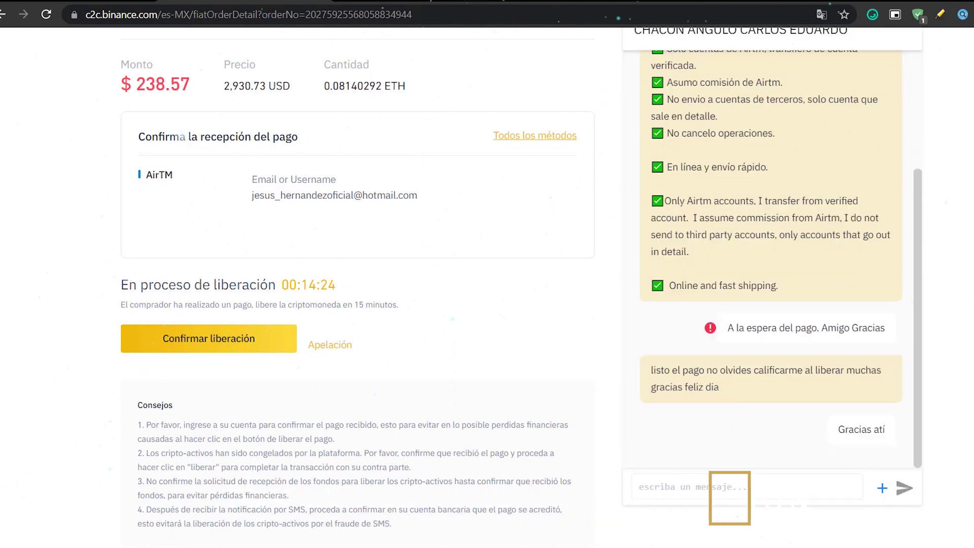
{"action": "key", "text": "ctrl+Tab"}
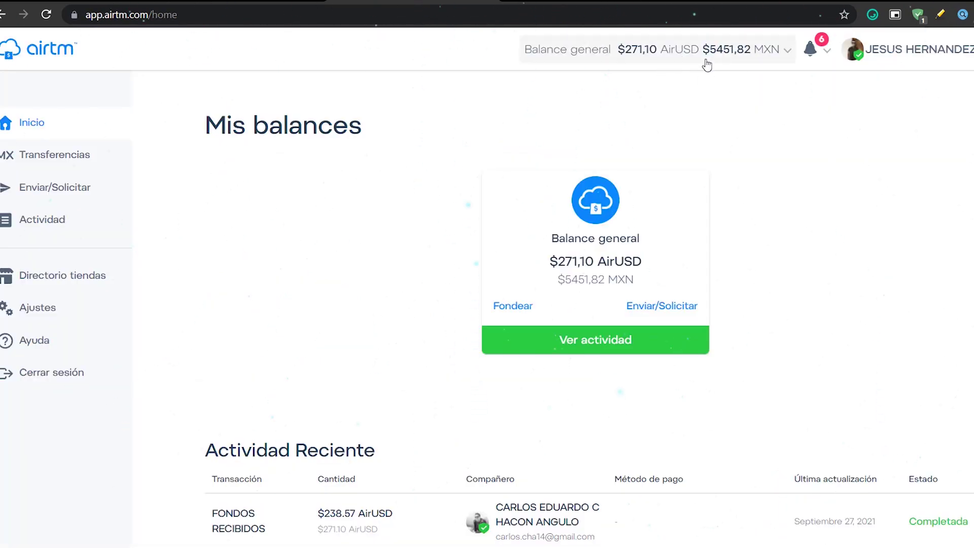
Step: Check the 238.57 AirUSD payment notification and confirm the Binance order completed
{"action": "left_click", "coordinate": [811, 49]}
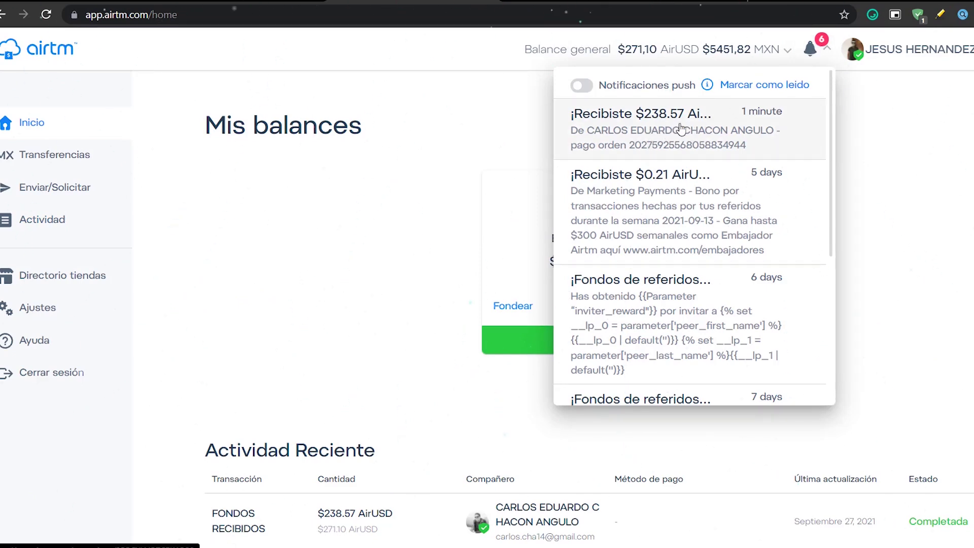
{"action": "left_click", "coordinate": [28, 122]}
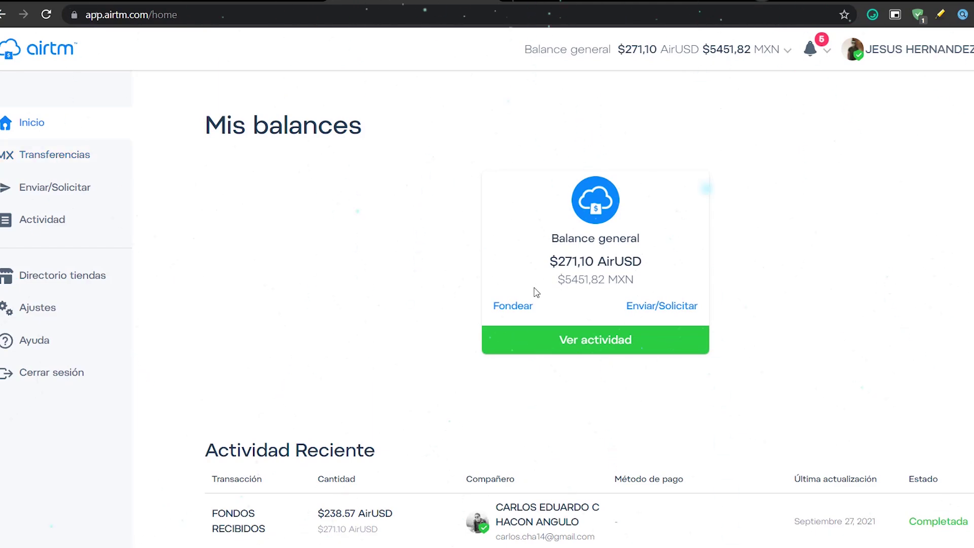
{"action": "scroll", "coordinate": [683, 269], "scroll_direction": "down", "scroll_amount": 3}
{"action": "scroll", "coordinate": [621, 399], "scroll_direction": "up", "scroll_amount": 3}
{"action": "left_click", "coordinate": [244, 3]}
{"action": "scroll", "coordinate": [340, 293], "scroll_direction": "up", "scroll_amount": 5}
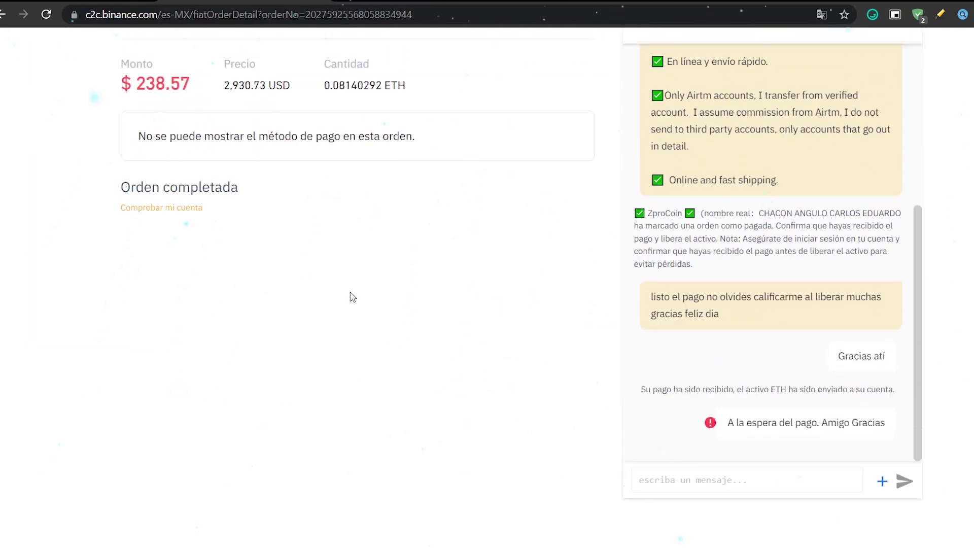
Step: Open the Fondear/Retirar AirMXN page from AirMXN Transferencias
{"action": "left_click", "coordinate": [398, 3]}
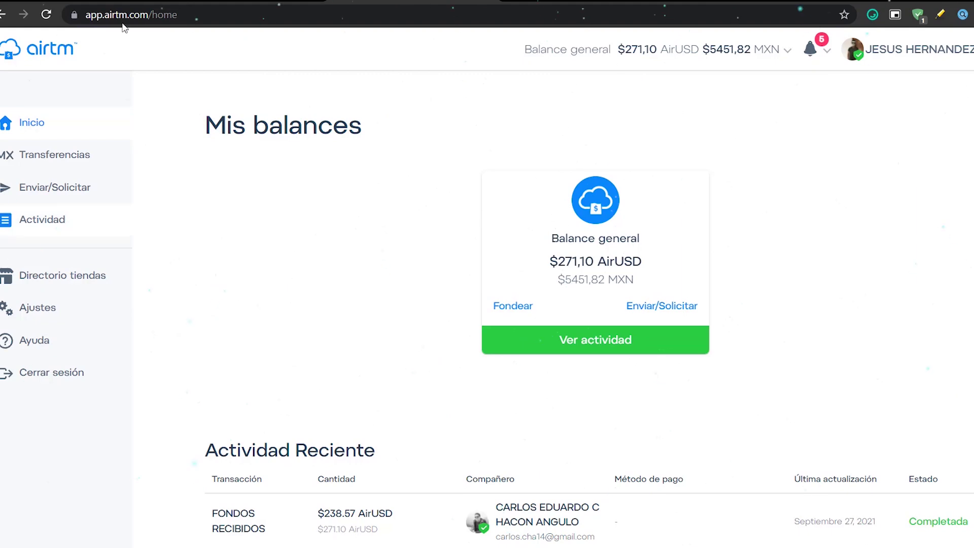
{"action": "left_click", "coordinate": [40, 153]}
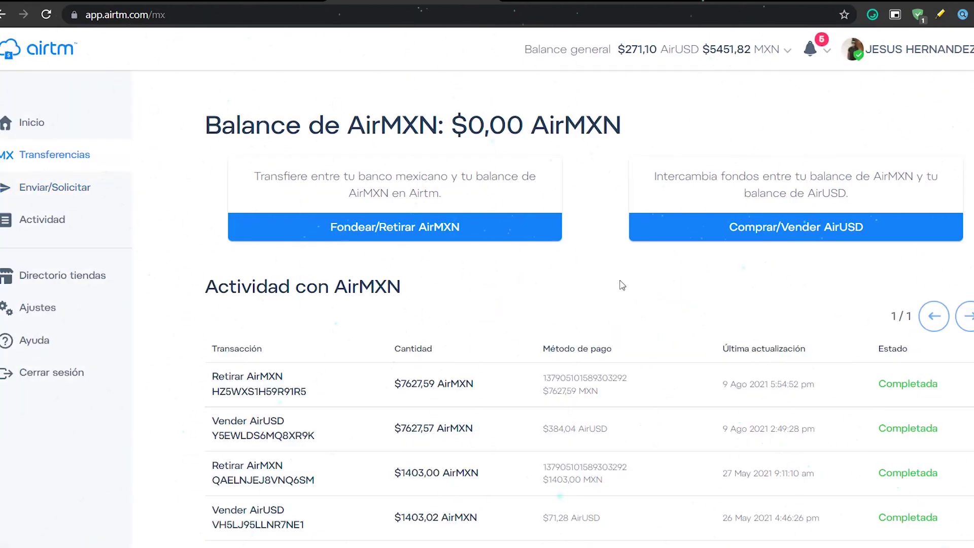
{"action": "left_click", "coordinate": [442, 237]}
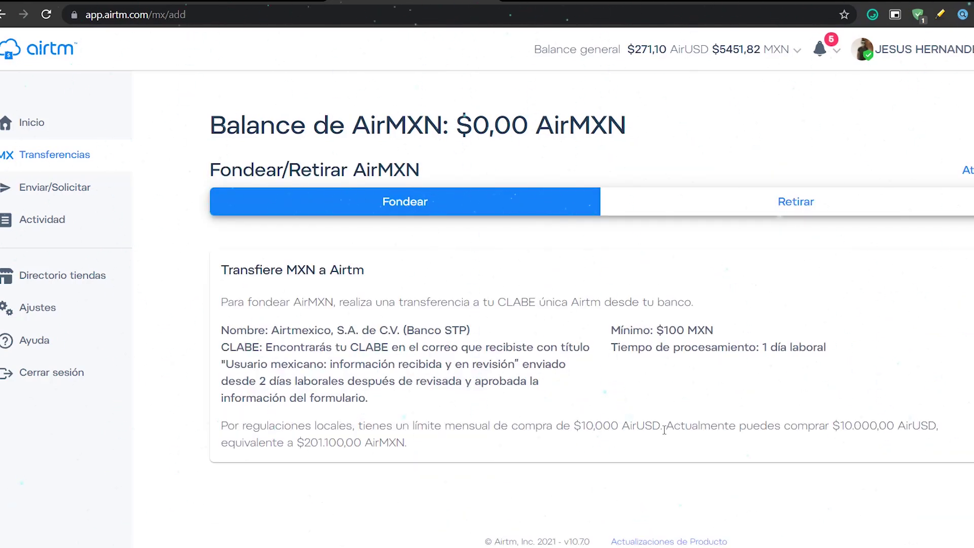
Step: Review the Retirar AirMXN form and the $271,10 AirUSD balance, then return to Transferencias
{"action": "left_click", "coordinate": [757, 210]}
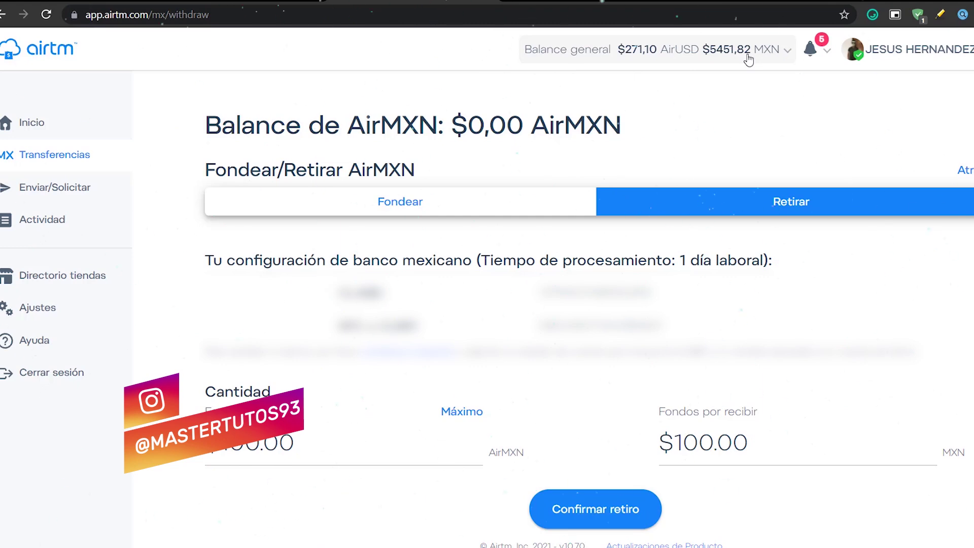
{"action": "key", "text": "alt+Left"}
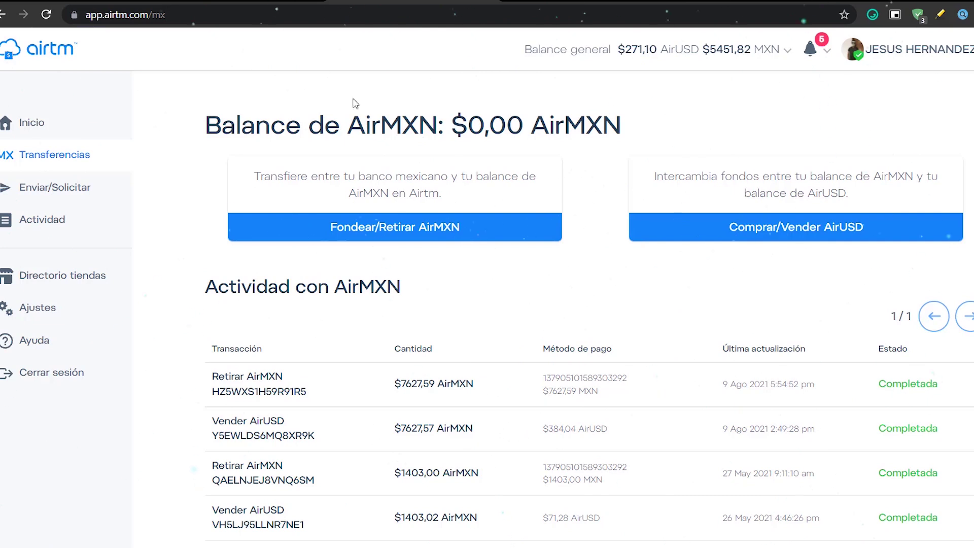
{"action": "key", "text": "alt+Right"}
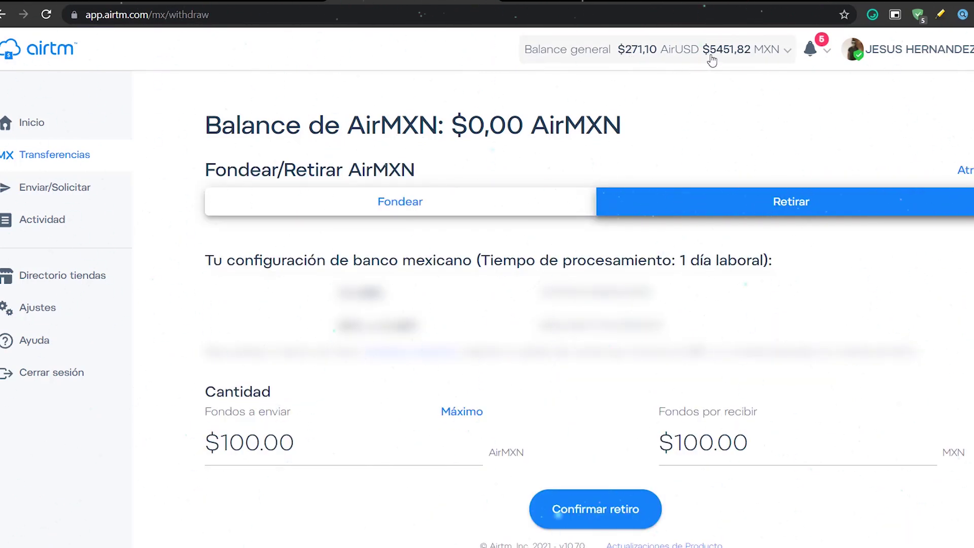
{"action": "left_click_drag", "start_coordinate": [659, 51], "coordinate": [624, 53]}
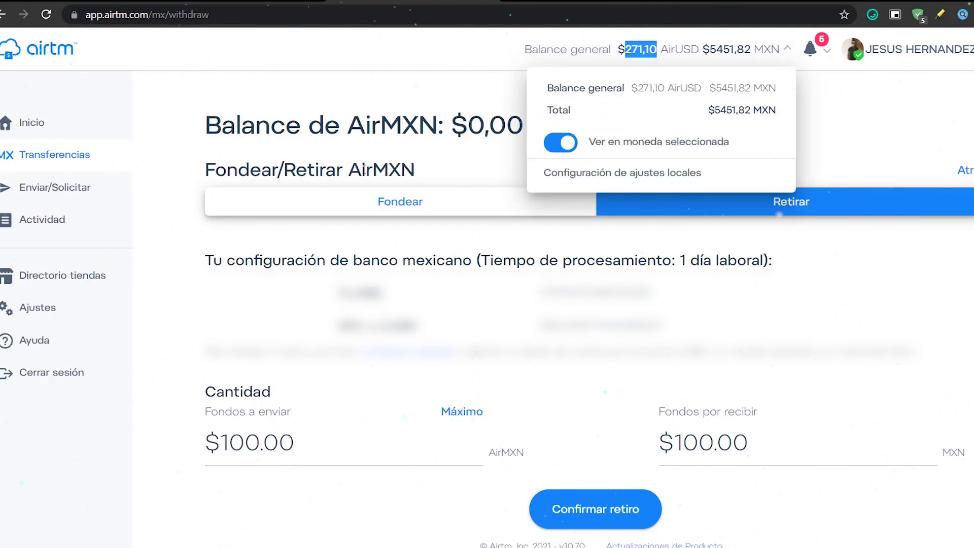
{"action": "left_click_drag", "start_coordinate": [361, 171], "coordinate": [441, 171]}
{"action": "left_click", "coordinate": [48, 154]}
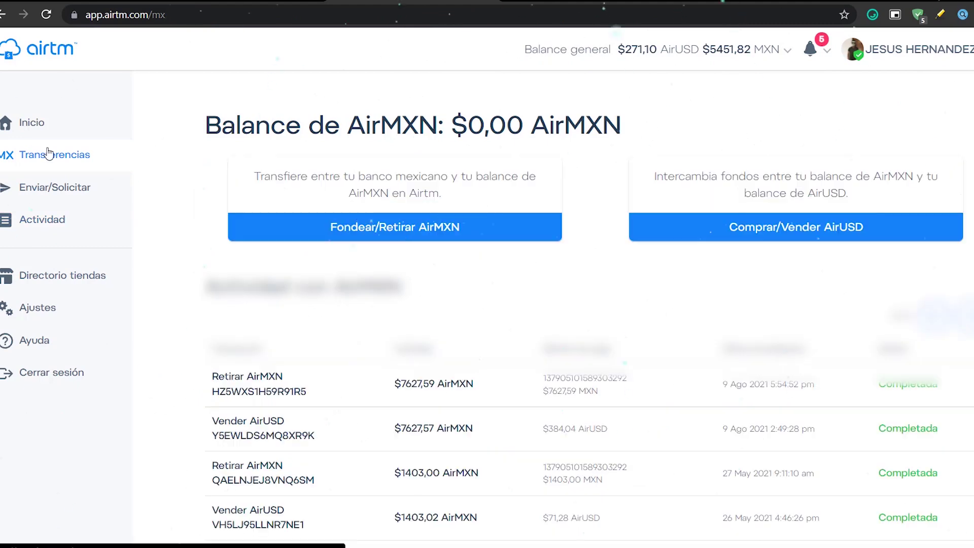
Step: Sell 271.10 AirUSD for 5,397.84 AirMXN on the Vender tab and confirm the sale
{"action": "left_click", "coordinate": [803, 229]}
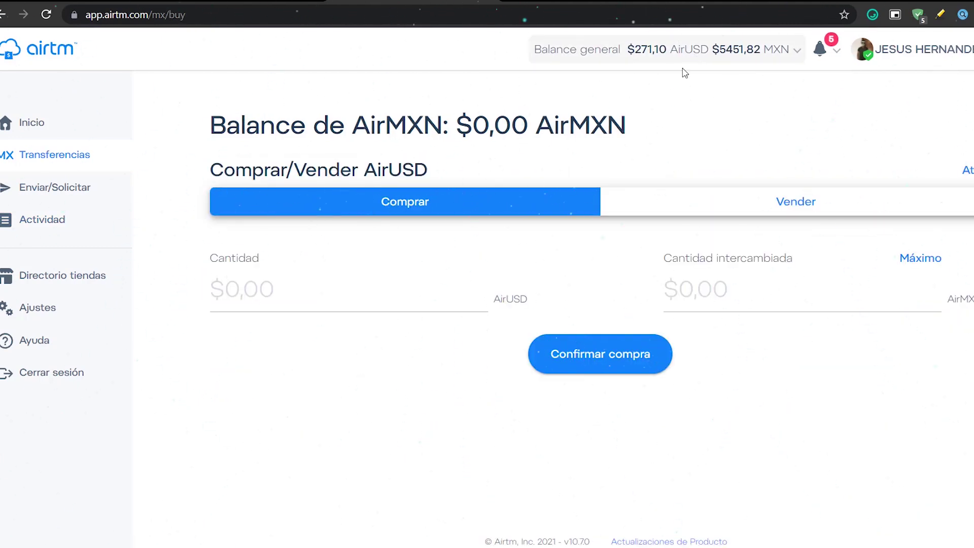
{"action": "left_click", "coordinate": [788, 205]}
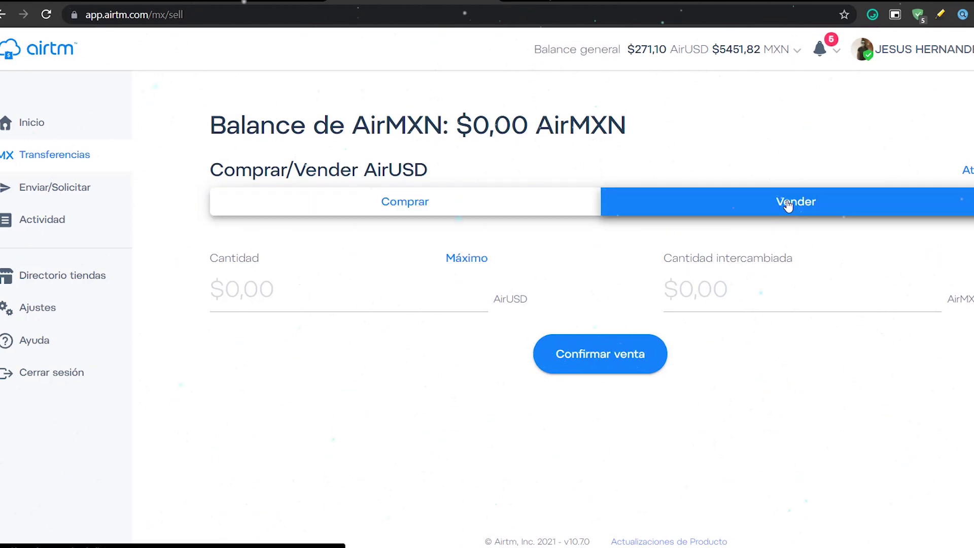
{"action": "left_click", "coordinate": [359, 299]}
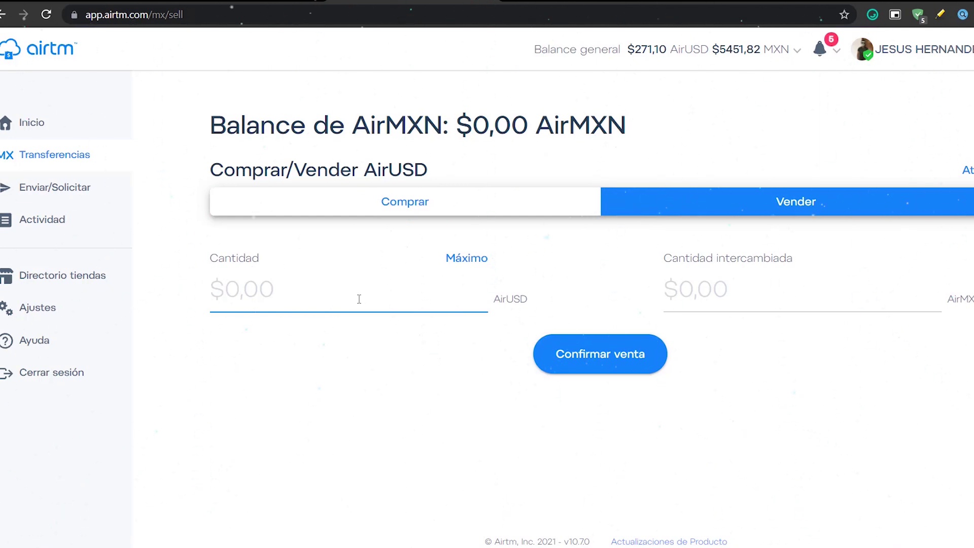
{"action": "type", "text": "271"}
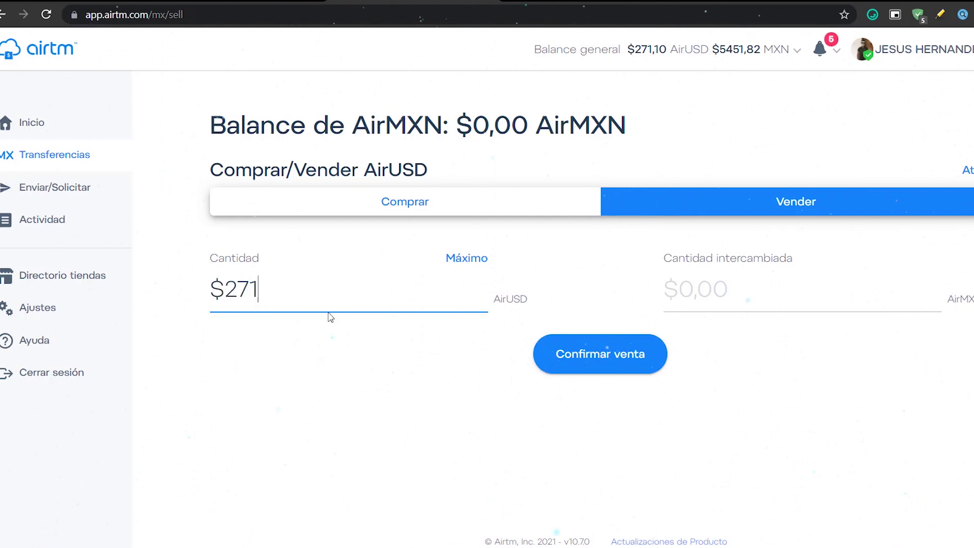
{"action": "type", "text": ".10"}
{"action": "left_click", "coordinate": [466, 257]}
{"action": "left_click", "coordinate": [803, 287]}
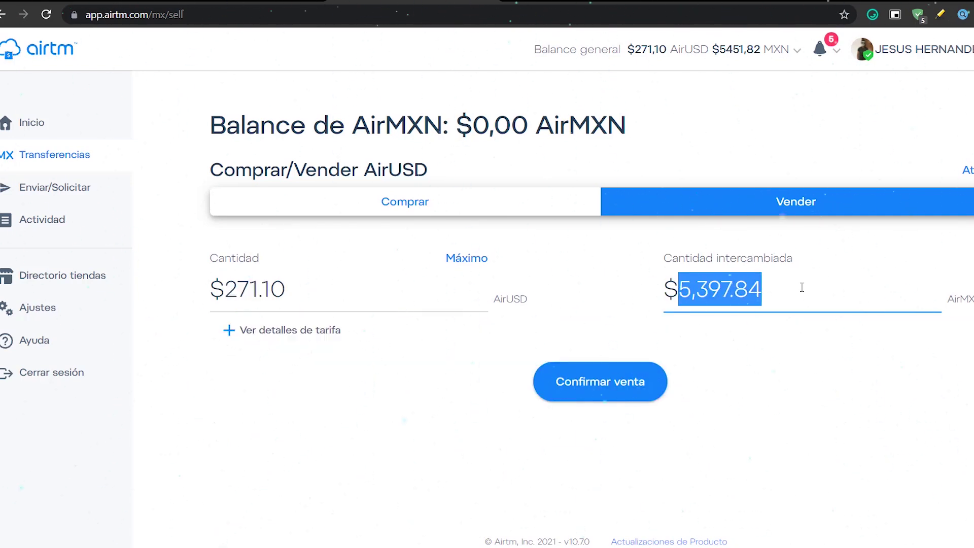
{"action": "double_click", "coordinate": [956, 299]}
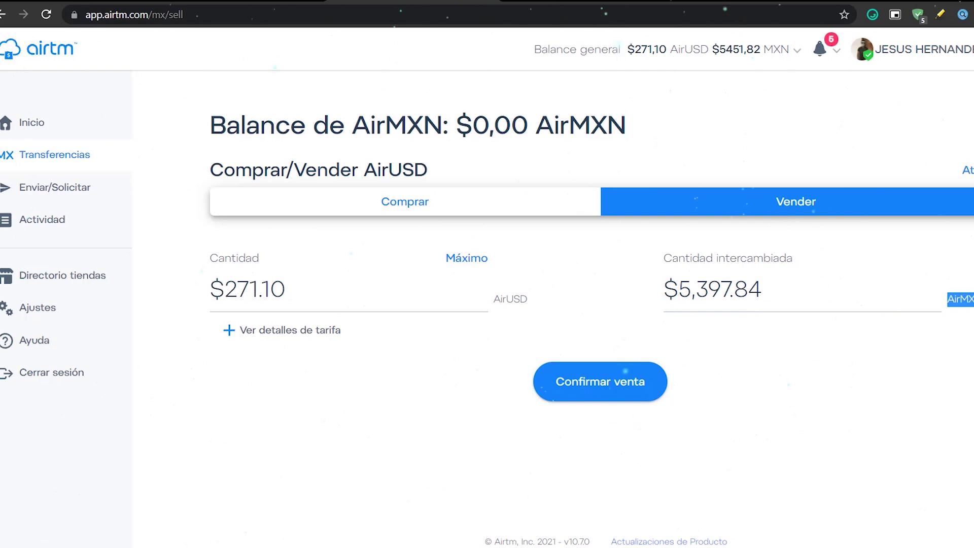
{"action": "left_click", "coordinate": [625, 386]}
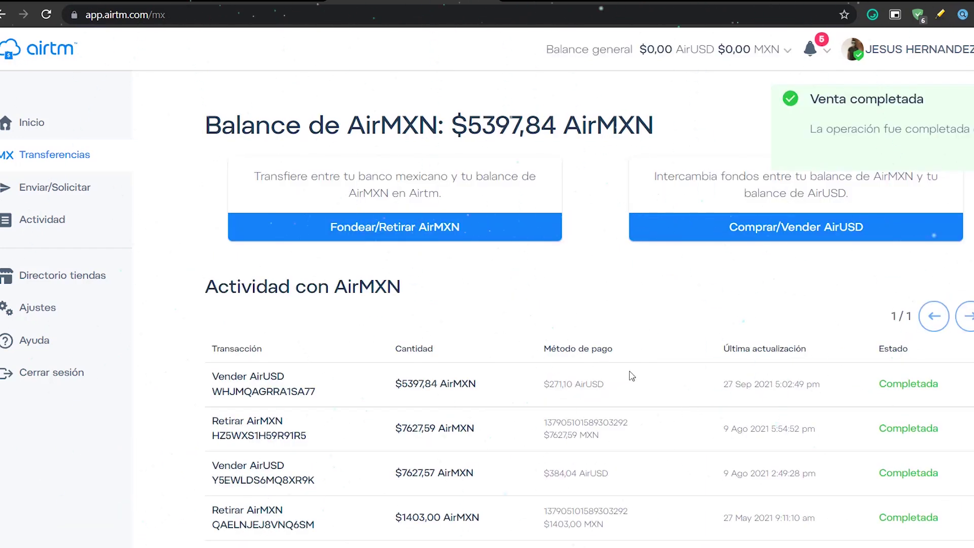
Step: Open the Retirar AirMXN tab and review the 5397,84 balance and Mexican bank account details
{"action": "left_click", "coordinate": [415, 226]}
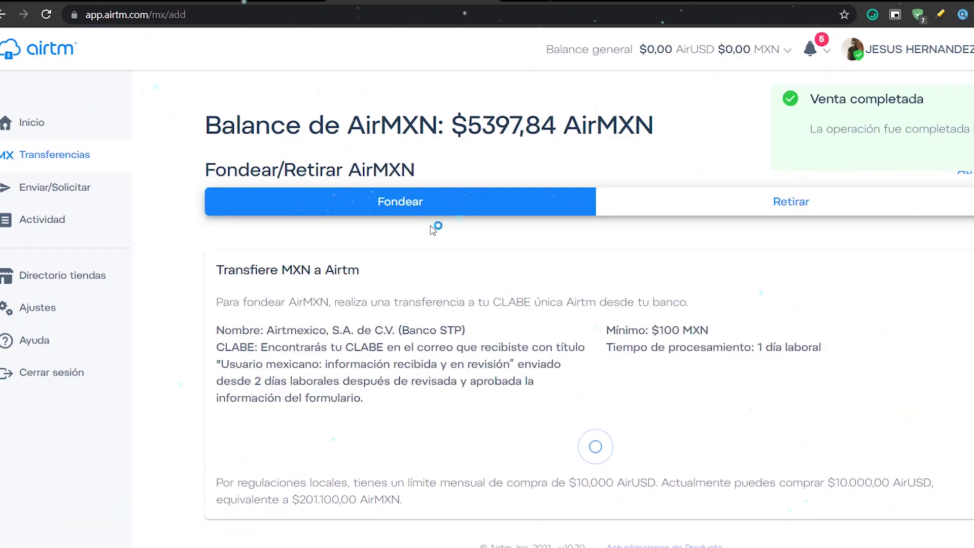
{"action": "left_click", "coordinate": [712, 202]}
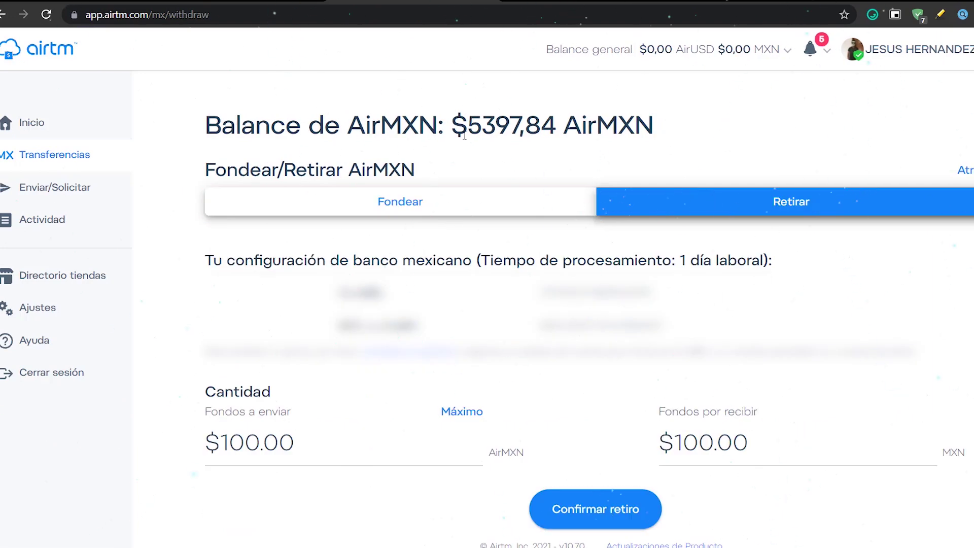
{"action": "left_click_drag", "start_coordinate": [467, 126], "coordinate": [548, 132]}
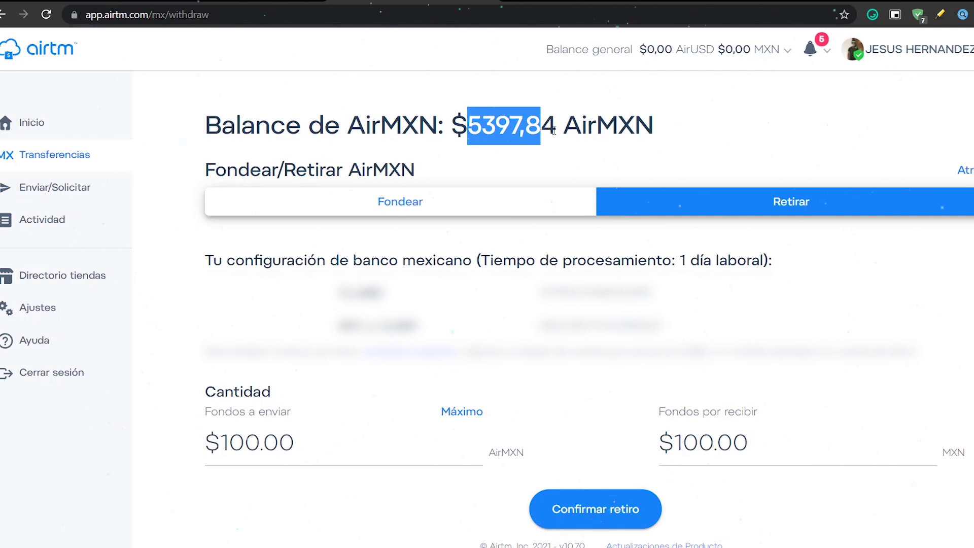
{"action": "left_click", "coordinate": [567, 123]}
{"action": "left_click_drag", "start_coordinate": [566, 123], "coordinate": [463, 125]}
{"action": "left_click", "coordinate": [153, 134]}
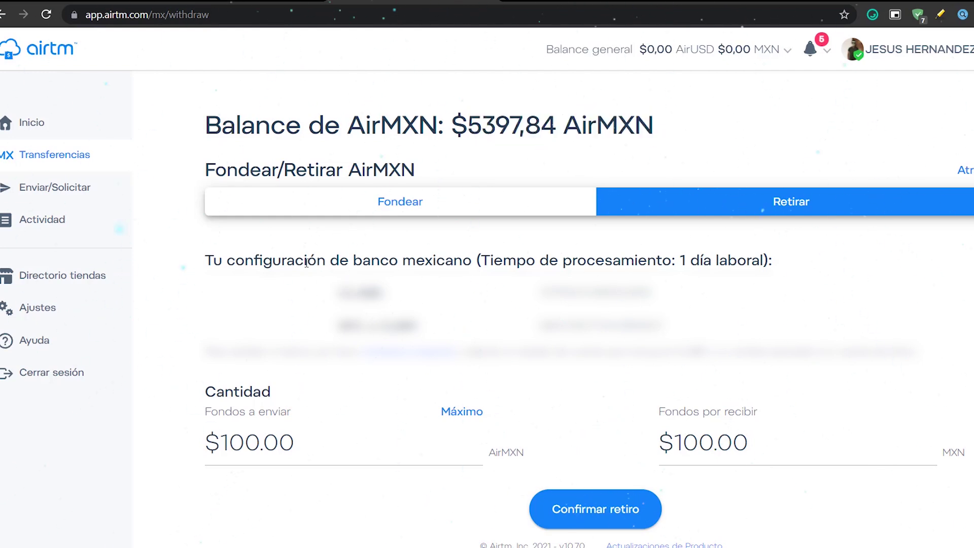
{"action": "left_click_drag", "start_coordinate": [206, 261], "coordinate": [408, 302]}
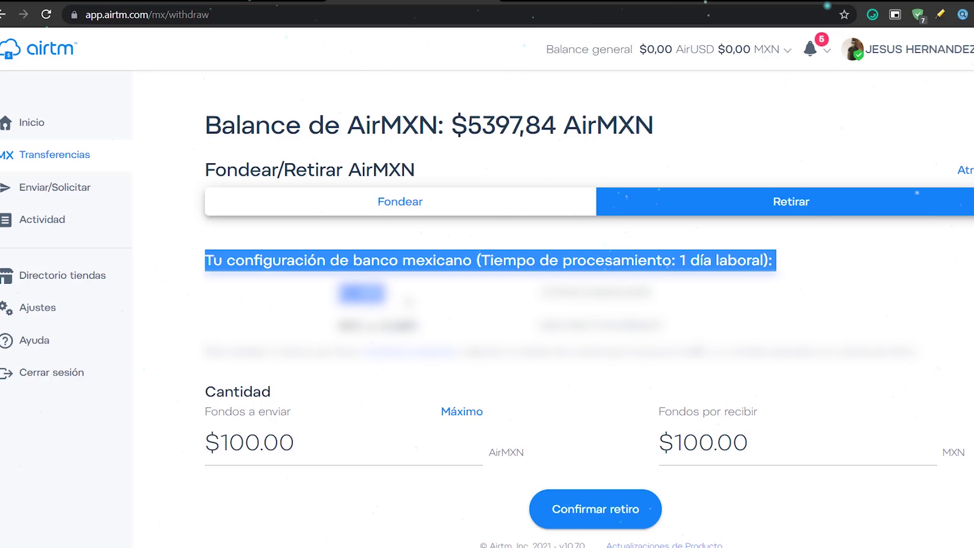
{"action": "double_click", "coordinate": [602, 325]}
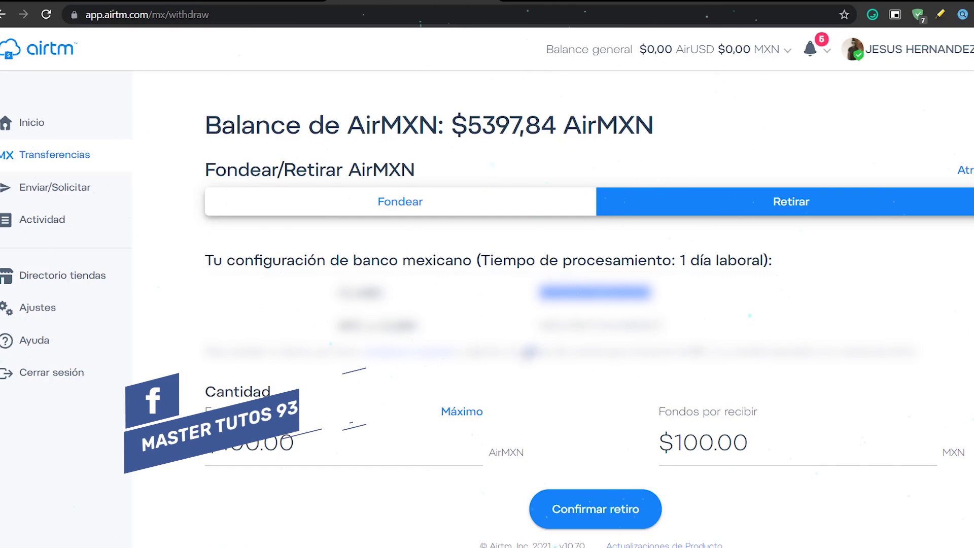
Step: Copy the 5397,84 balance into Fondos a enviar, replacing 100.00 and correcting it to 5,397.84
{"action": "left_click", "coordinate": [355, 434]}
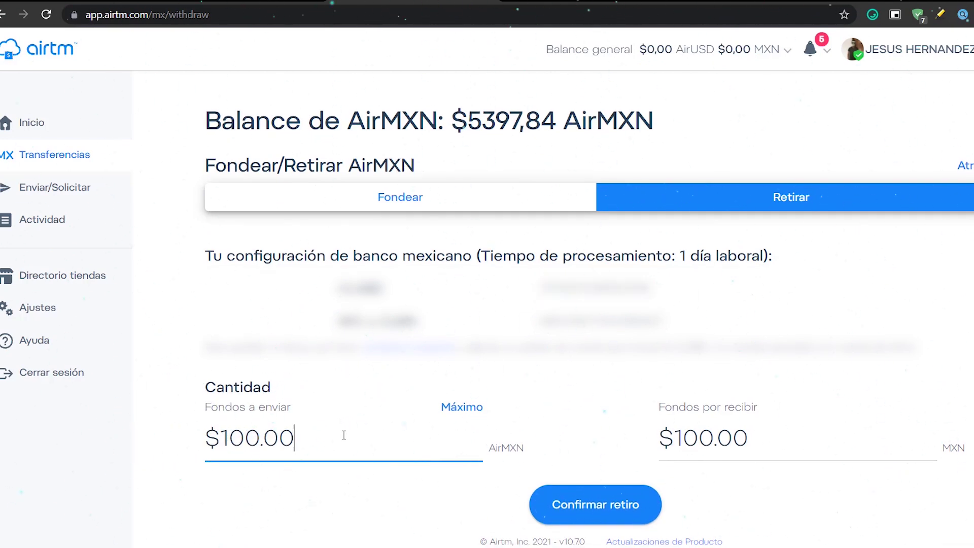
{"action": "left_click_drag", "start_coordinate": [467, 120], "coordinate": [555, 122]}
{"action": "right_click", "coordinate": [550, 117]}
{"action": "left_click", "coordinate": [604, 128]}
{"action": "right_click", "coordinate": [545, 119]}
{"action": "left_click", "coordinate": [569, 130]}
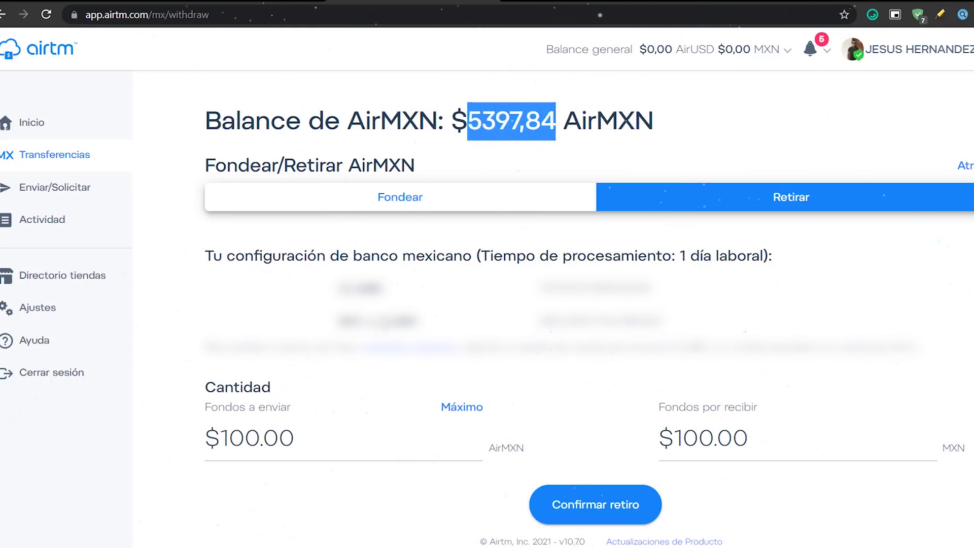
{"action": "left_click_drag", "start_coordinate": [294, 435], "coordinate": [220, 436]}
{"action": "right_click", "coordinate": [223, 436]}
{"action": "left_click", "coordinate": [259, 247]}
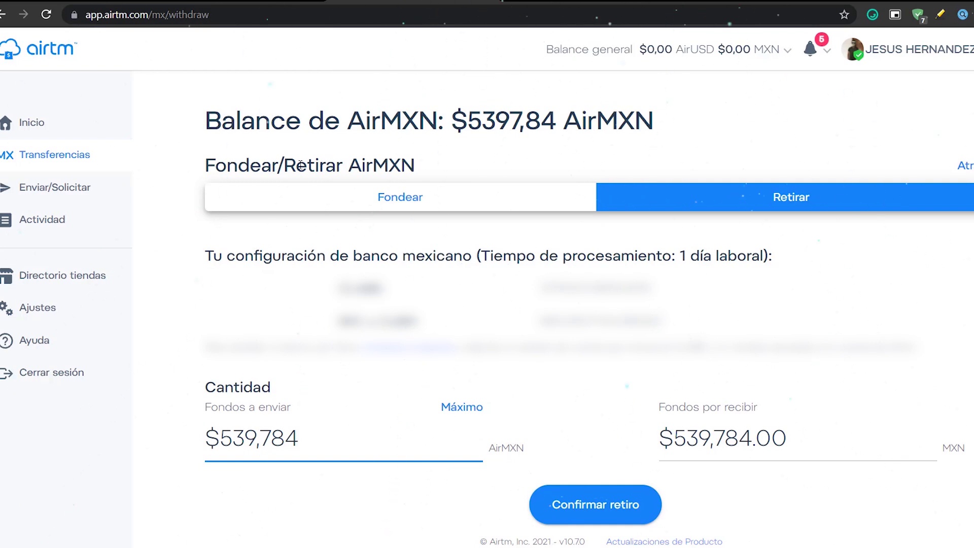
{"action": "left_click", "coordinate": [375, 385]}
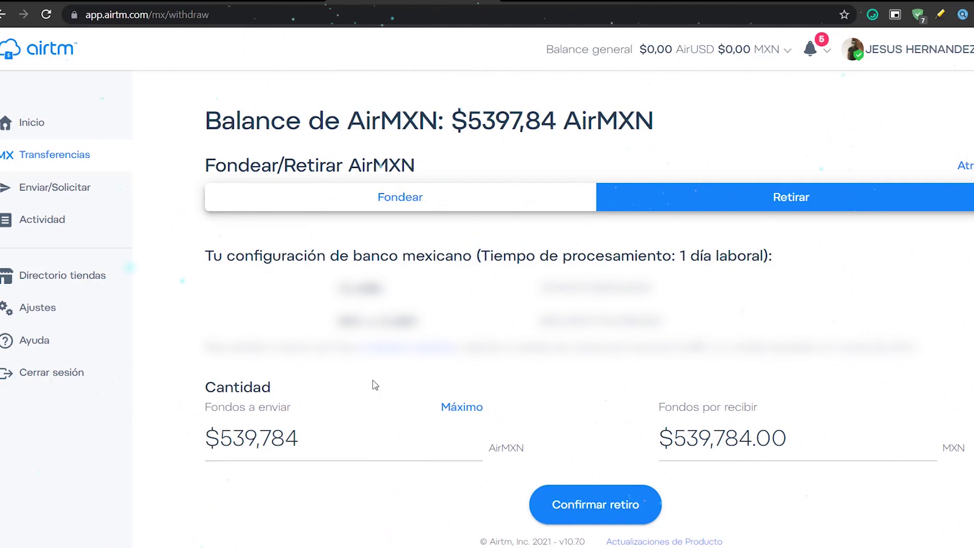
{"action": "left_click", "coordinate": [340, 453]}
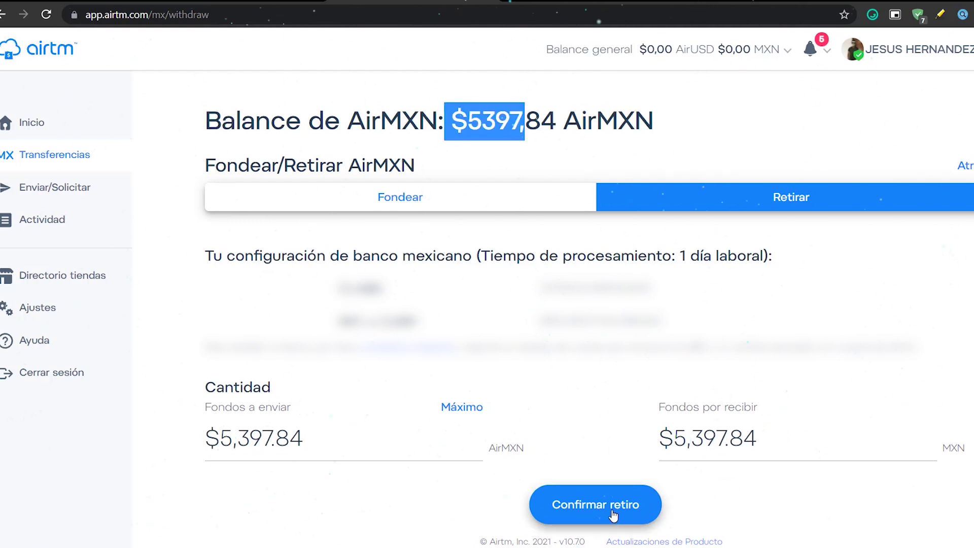
Step: Confirm the withdrawal and review the new Pendiente Retirar AirMXN row for 5397,84
{"action": "left_click", "coordinate": [608, 514]}
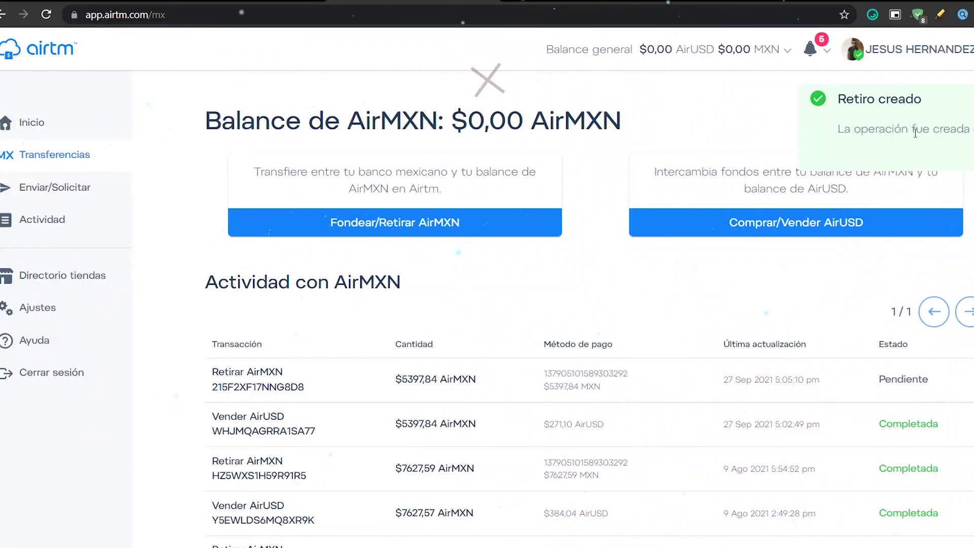
{"action": "left_click_drag", "start_coordinate": [885, 130], "coordinate": [886, 30]}
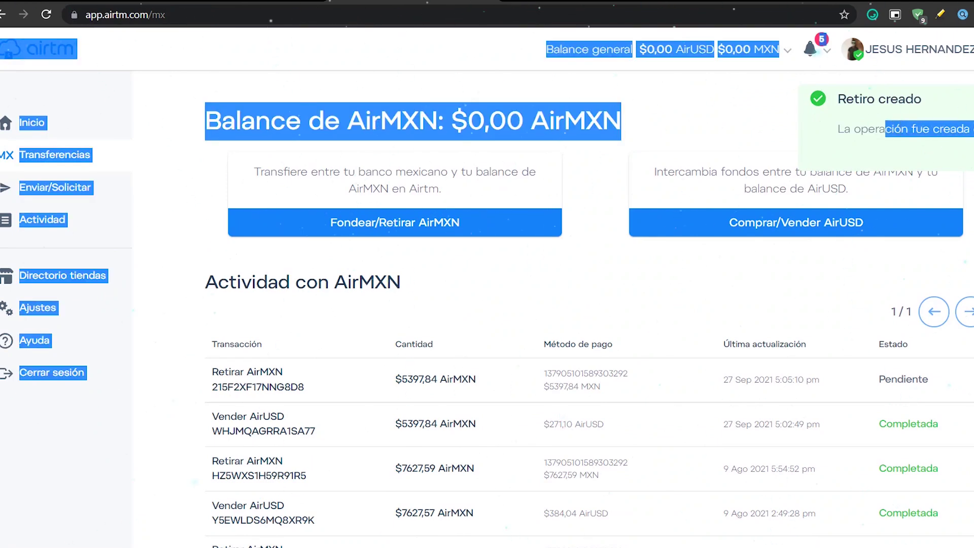
{"action": "left_click", "coordinate": [457, 382]}
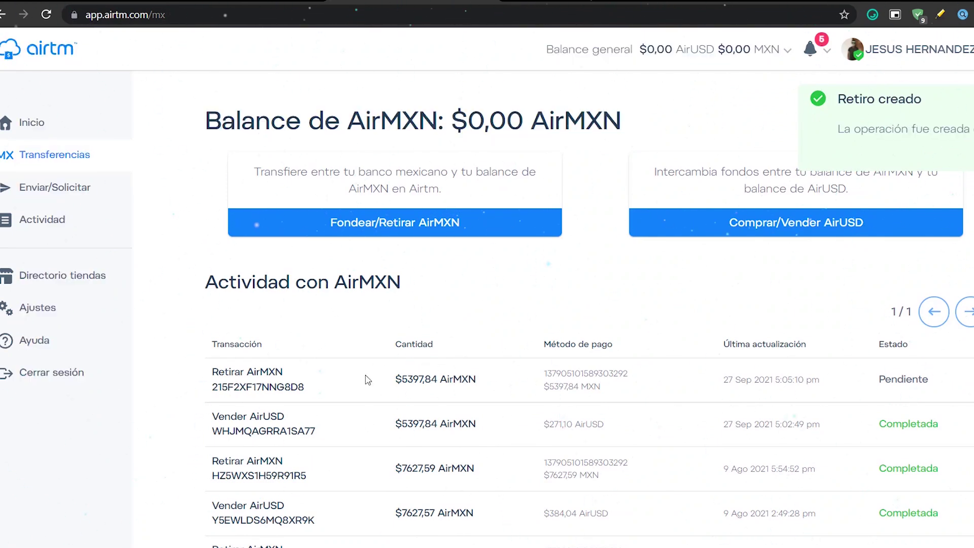
{"action": "left_click_drag", "start_coordinate": [214, 378], "coordinate": [285, 375]}
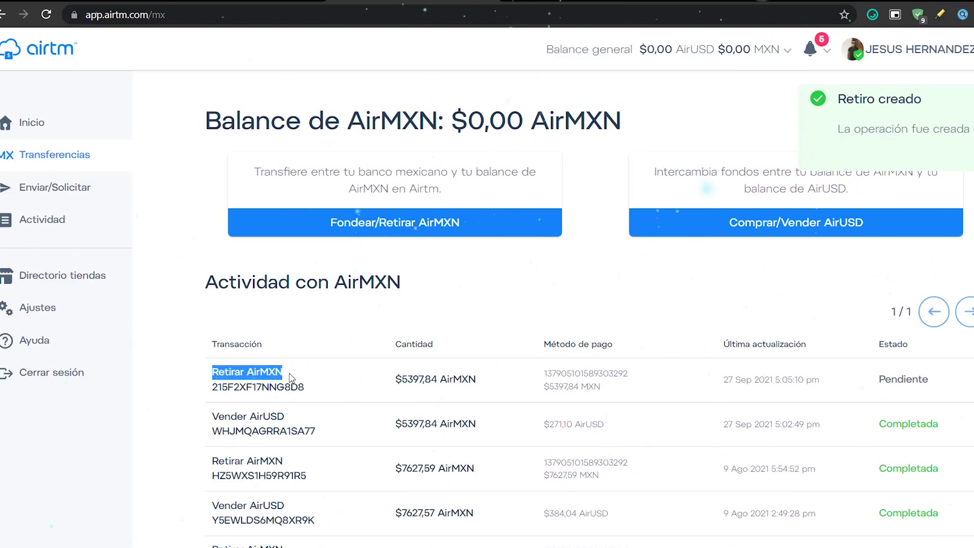
{"action": "left_click", "coordinate": [288, 380]}
{"action": "left_click_drag", "start_coordinate": [408, 380], "coordinate": [473, 388]}
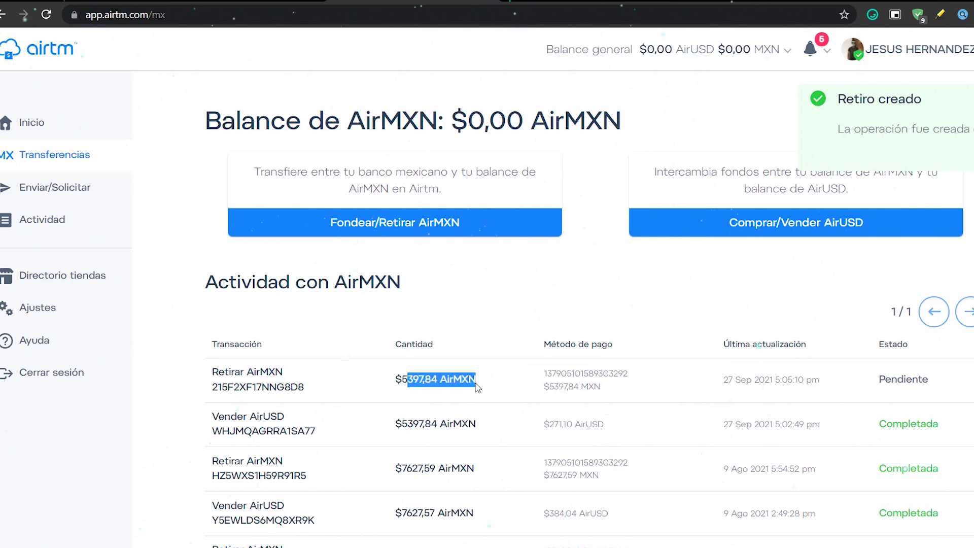
{"action": "left_click_drag", "start_coordinate": [552, 374], "coordinate": [627, 395]}
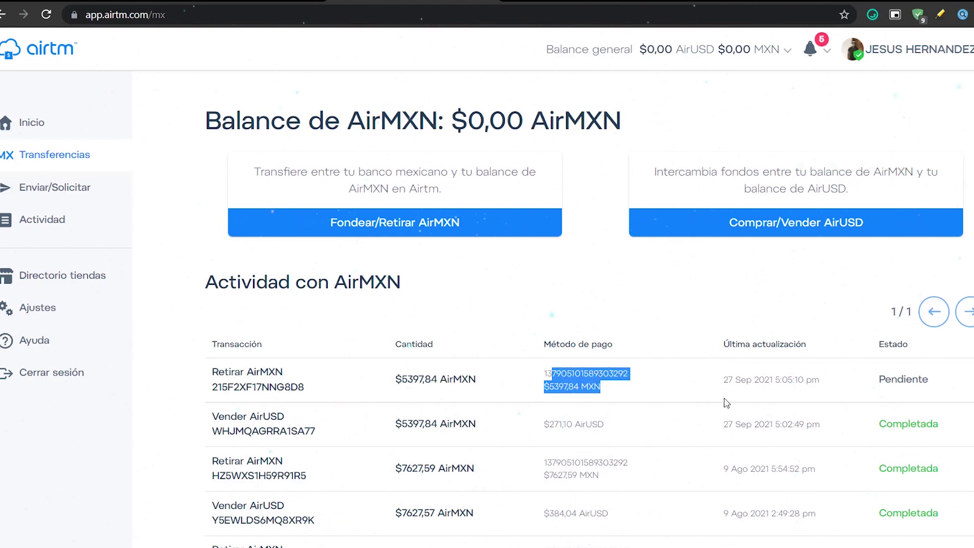
{"action": "left_click_drag", "start_coordinate": [724, 386], "coordinate": [872, 383]}
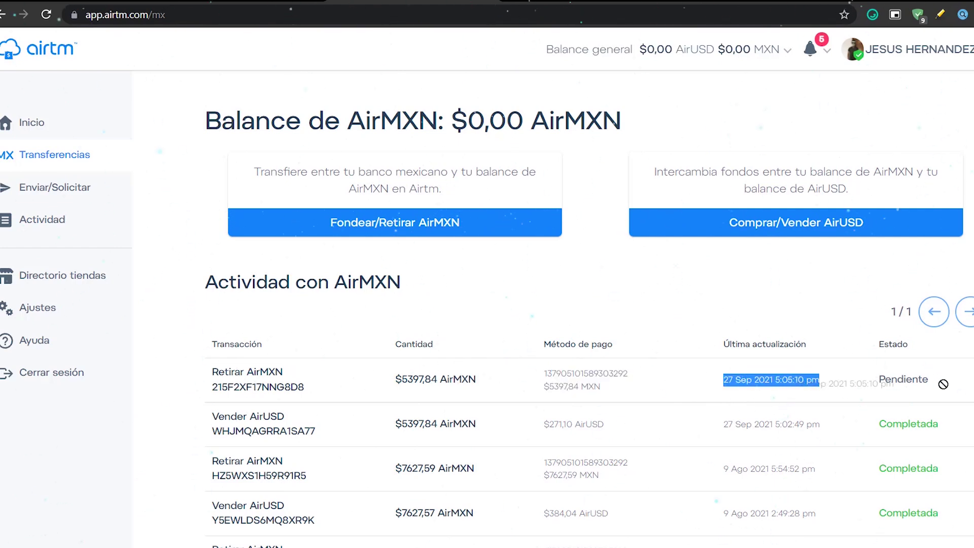
{"action": "left_click_drag", "start_coordinate": [934, 380], "coordinate": [877, 391]}
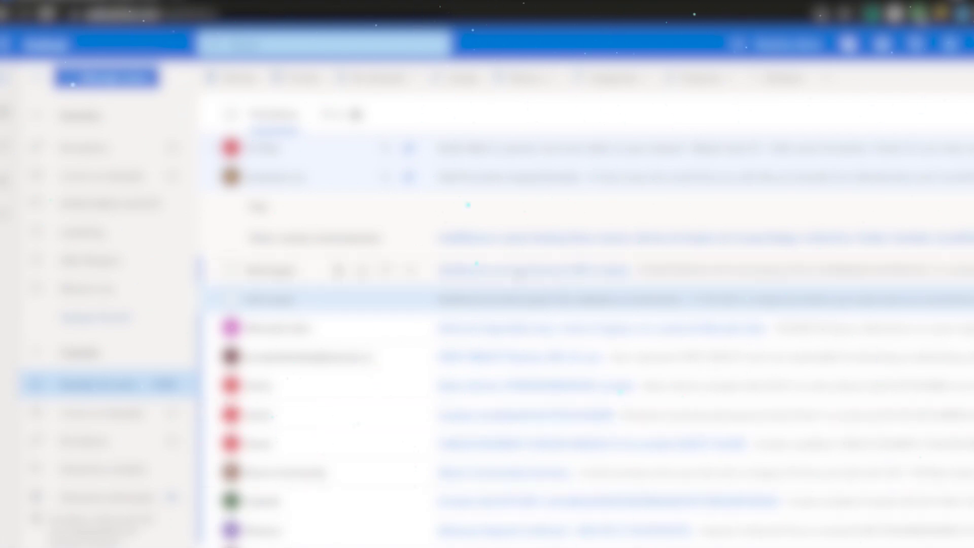
Step: Open the BanCoppel SPEI notification email and highlight the 5397.84 Importe
{"action": "left_click", "coordinate": [274, 270]}
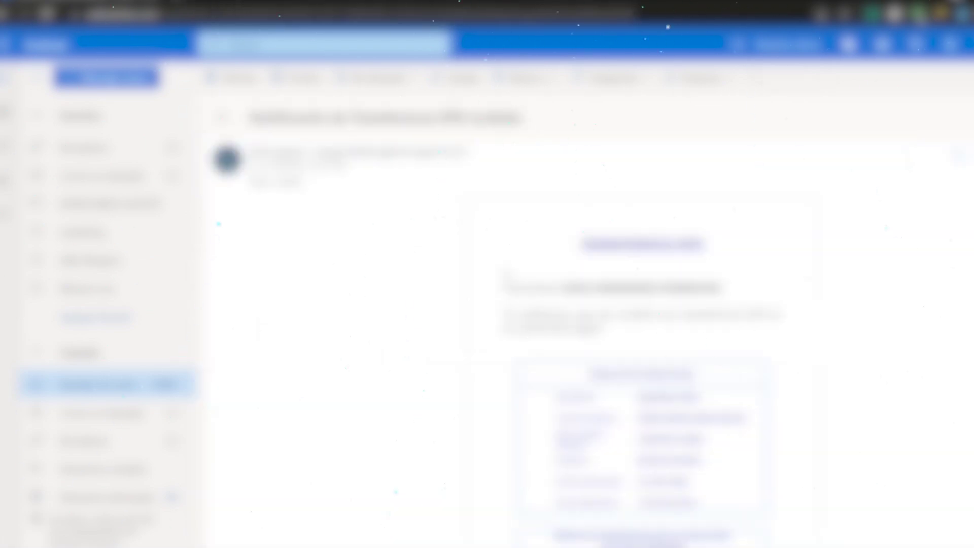
{"action": "scroll", "coordinate": [648, 278], "scroll_direction": "down", "scroll_amount": 3}
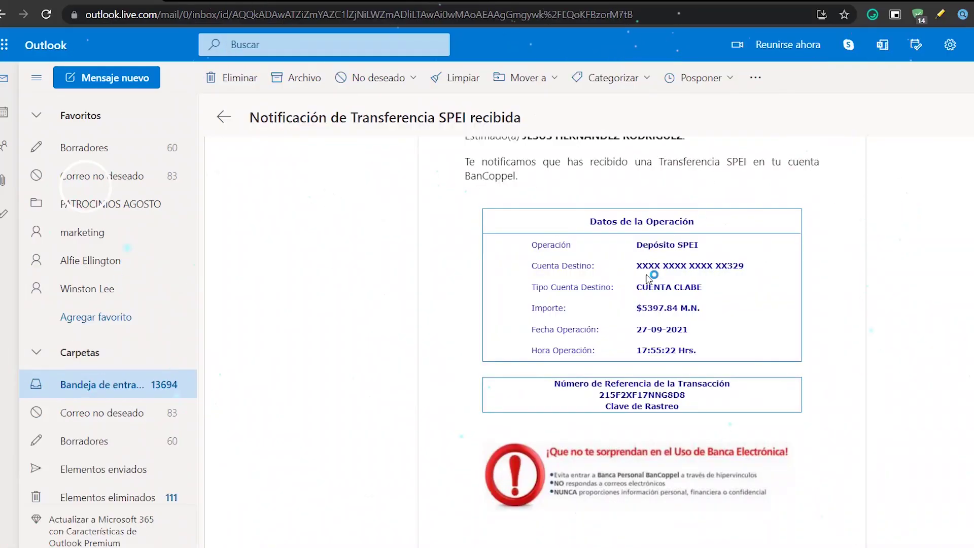
{"action": "left_click_drag", "start_coordinate": [642, 308], "coordinate": [699, 311]}
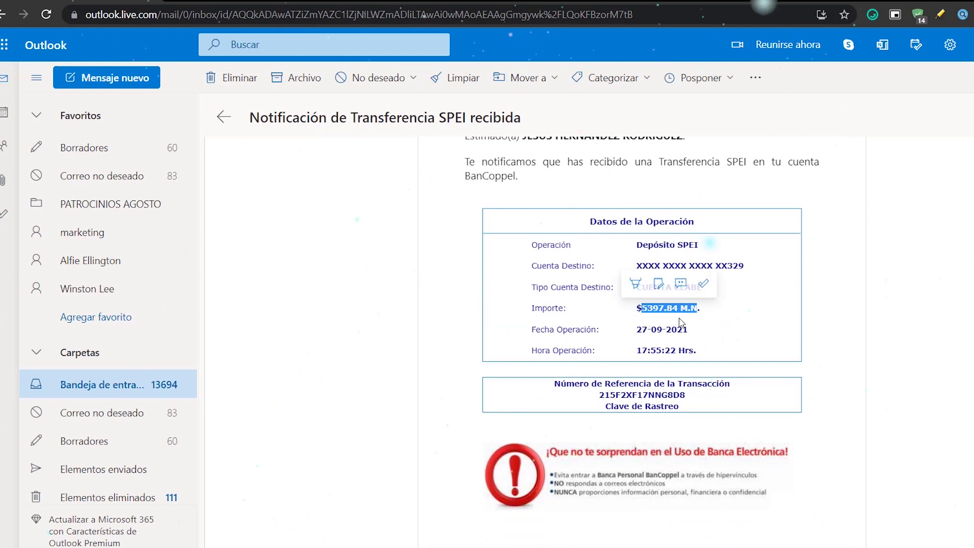